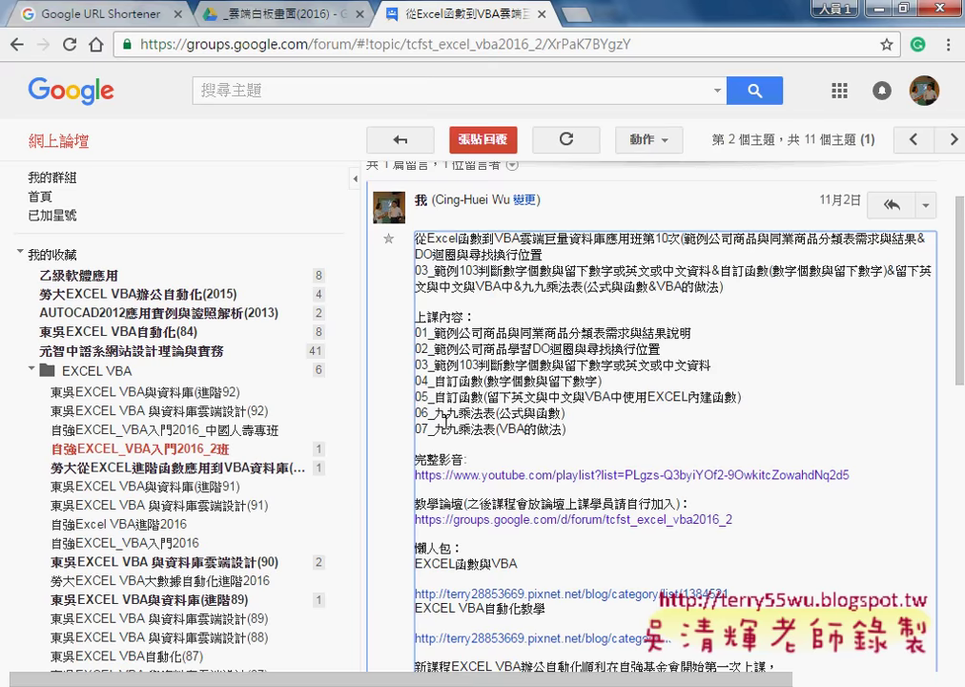
Highlight the two multiplication-table lesson items in the post and bring the Excel workbook forward.
{"action": "left_click_drag", "start_coordinate": [434, 413], "coordinate": [568, 427]}
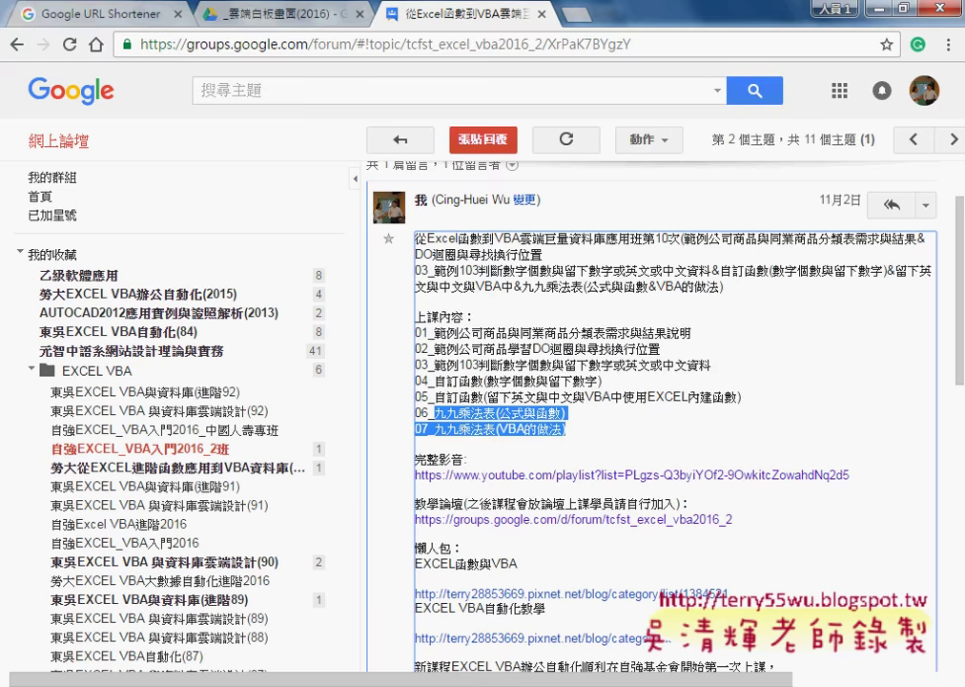
{"action": "left_click", "coordinate": [434, 686]}
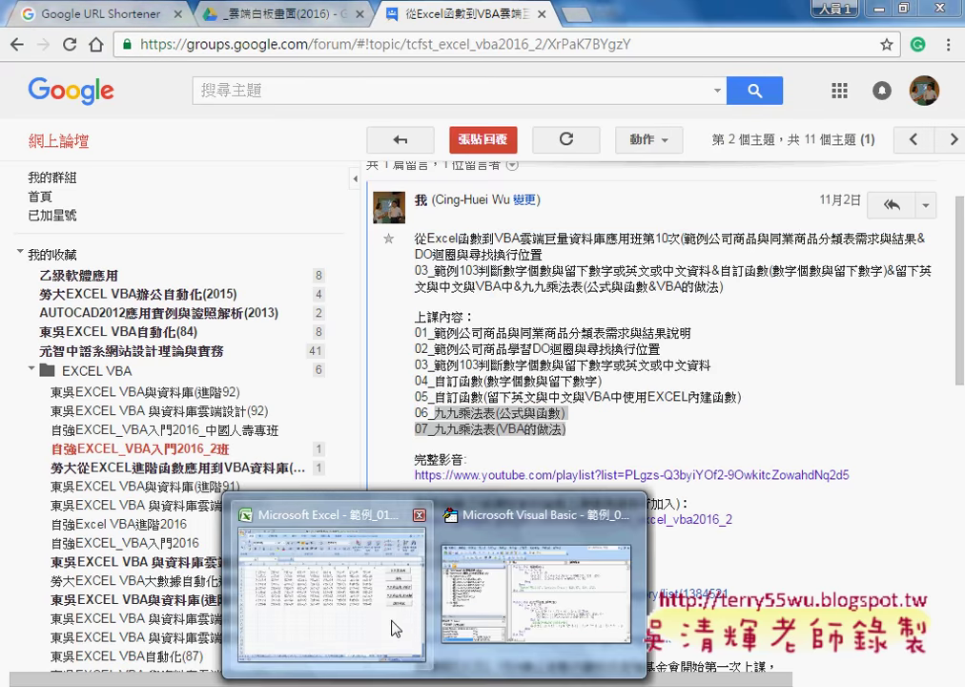
{"action": "left_click", "coordinate": [393, 622]}
Inspect B2's formula, pointing out the locked row in B$1 and locked column in $A2.
{"action": "left_click", "coordinate": [140, 658]}
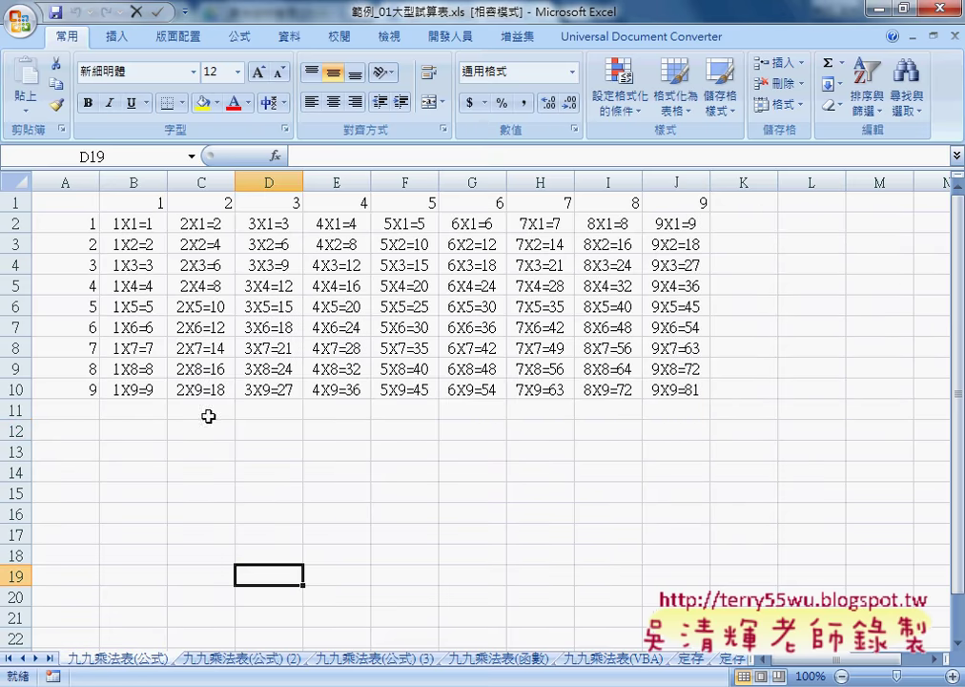
{"action": "left_click", "coordinate": [133, 223]}
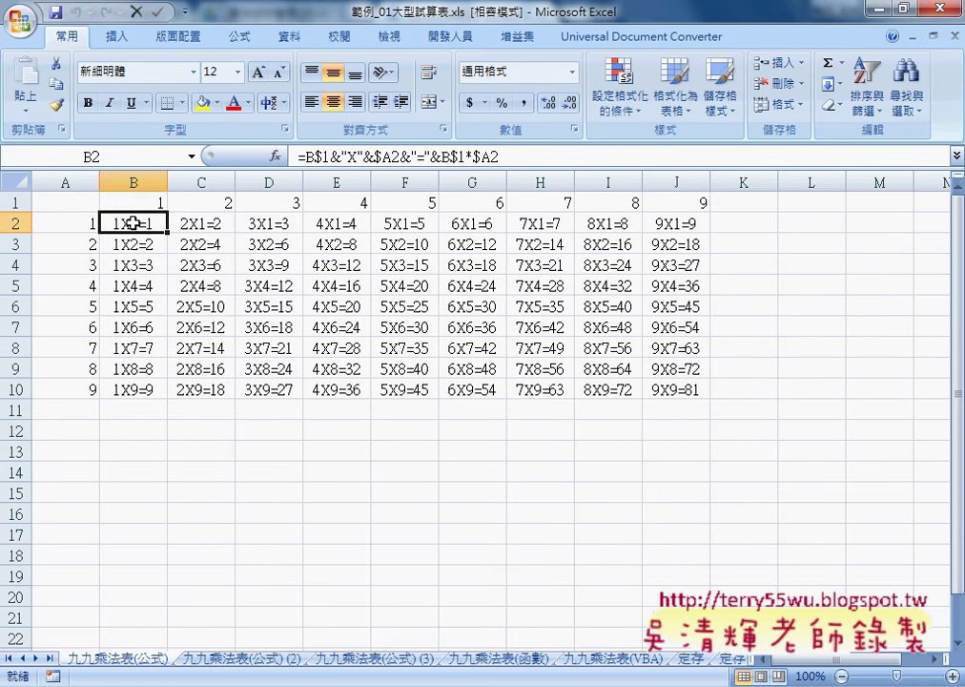
{"action": "left_click", "coordinate": [321, 156]}
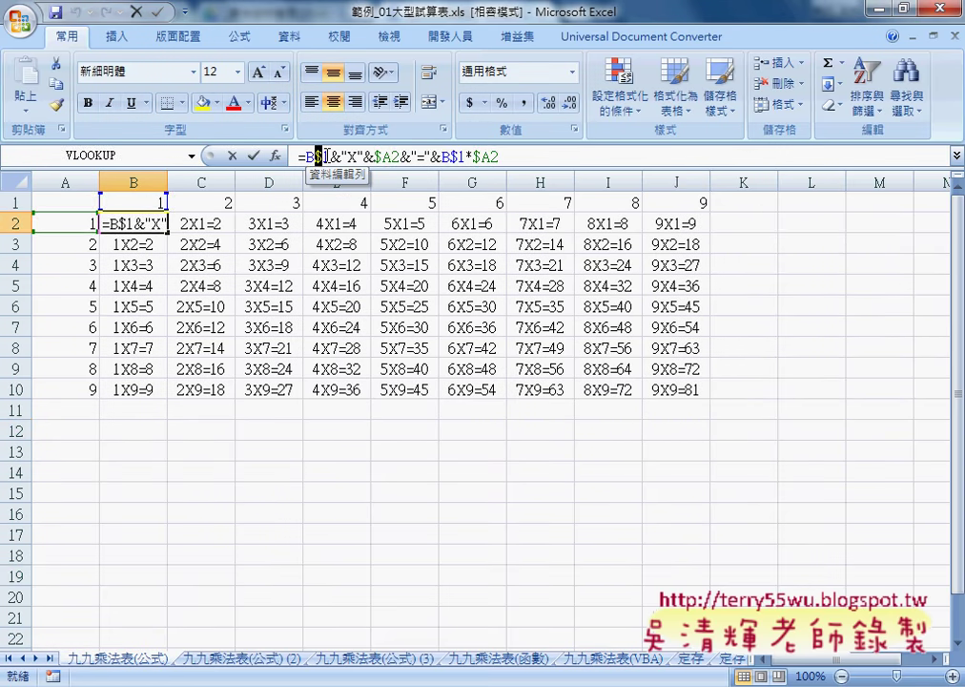
{"action": "left_click_drag", "start_coordinate": [326, 156], "coordinate": [394, 156]}
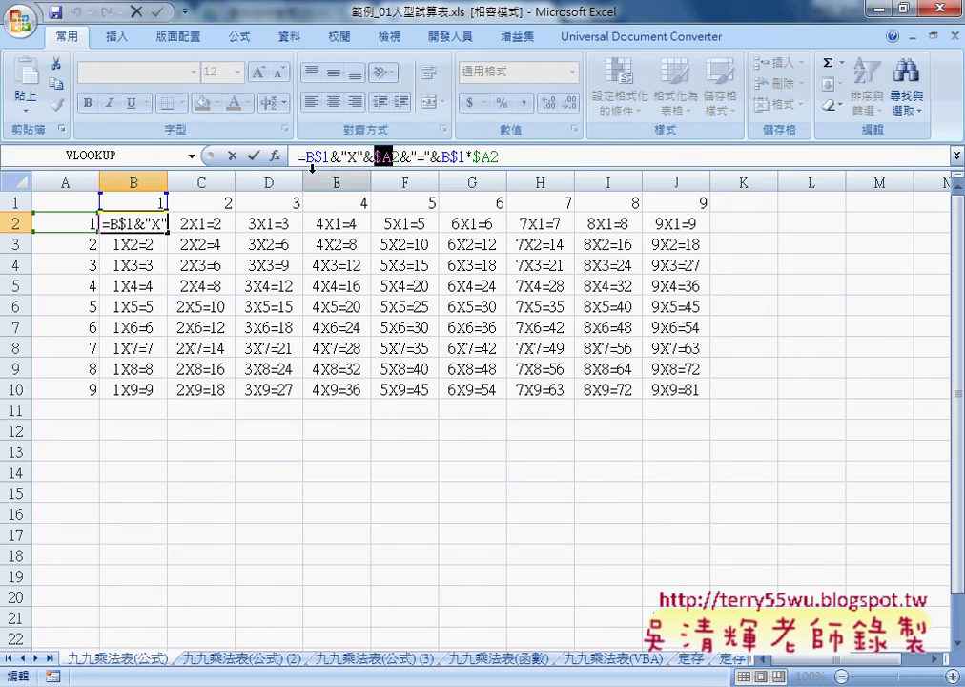
{"action": "left_click_drag", "start_coordinate": [315, 155], "coordinate": [330, 156]}
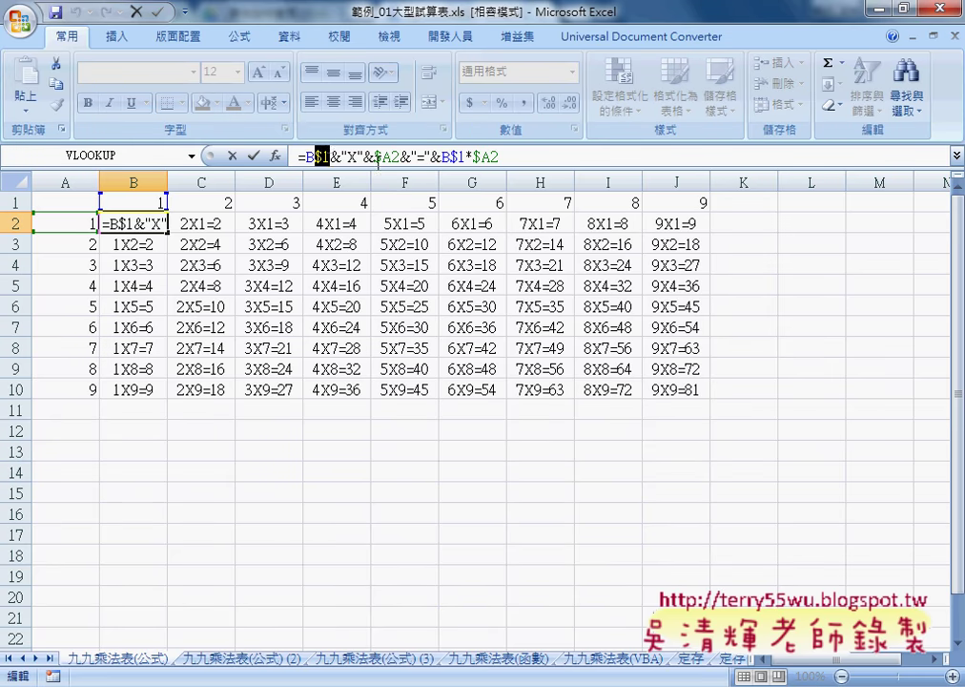
{"action": "left_click_drag", "start_coordinate": [375, 156], "coordinate": [393, 156]}
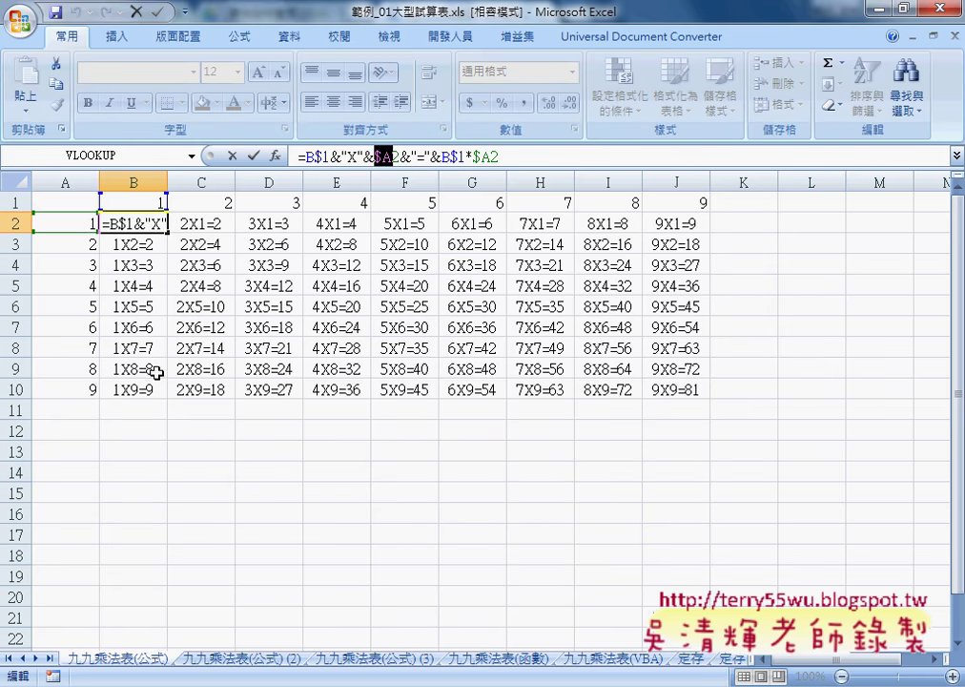
{"action": "left_click", "coordinate": [252, 156]}
Select the row-1 headers, the column-A multipliers and the 9x9 result block B2:J10.
{"action": "left_click_drag", "start_coordinate": [140, 203], "coordinate": [664, 209]}
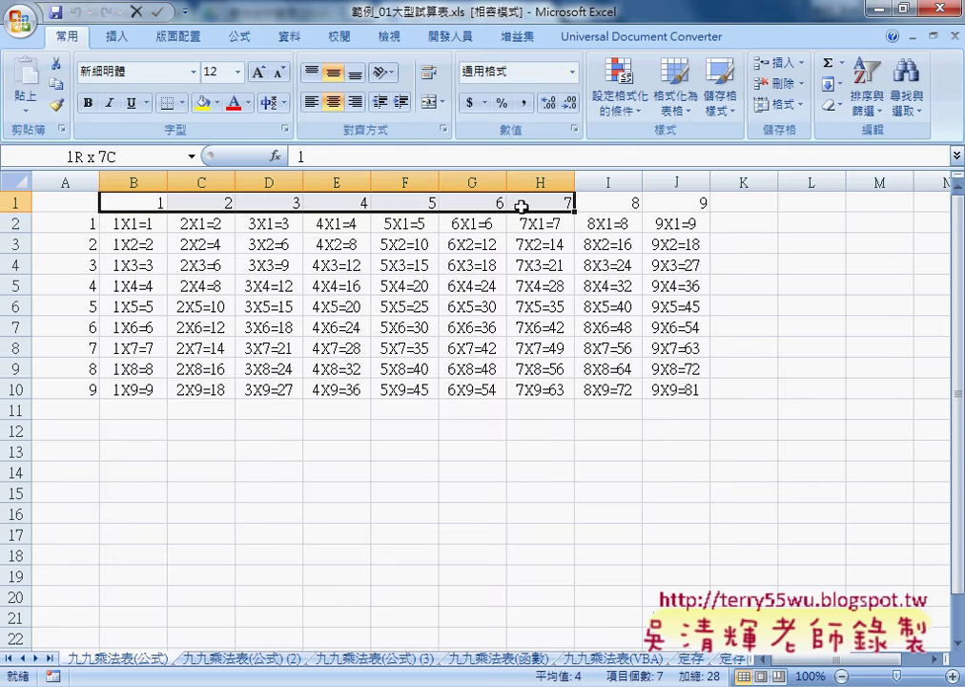
{"action": "left_click_drag", "start_coordinate": [65, 229], "coordinate": [59, 392]}
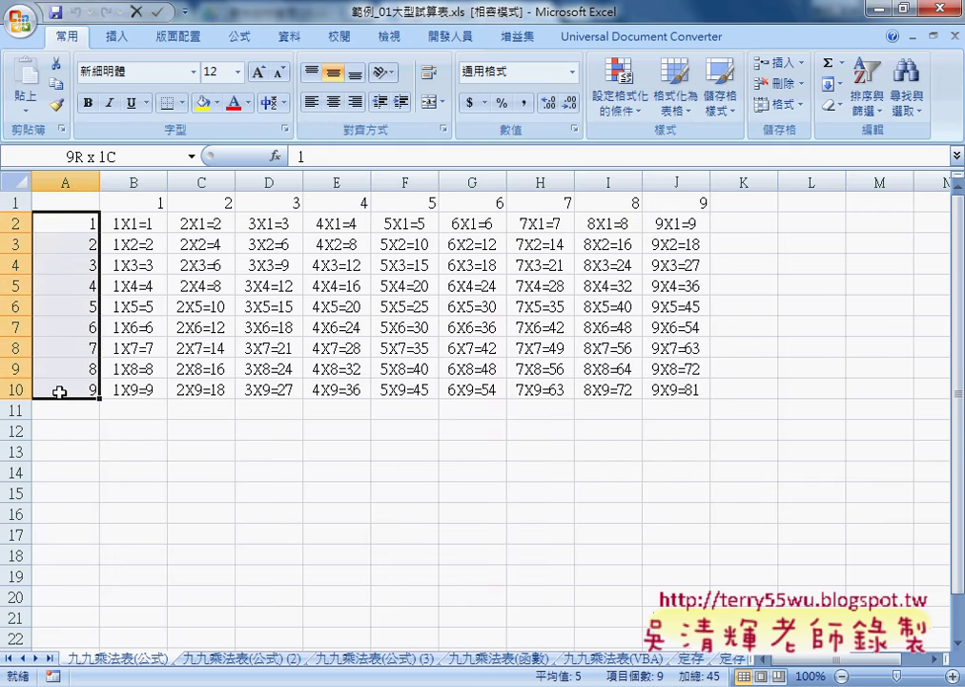
{"action": "left_click_drag", "start_coordinate": [135, 222], "coordinate": [671, 390]}
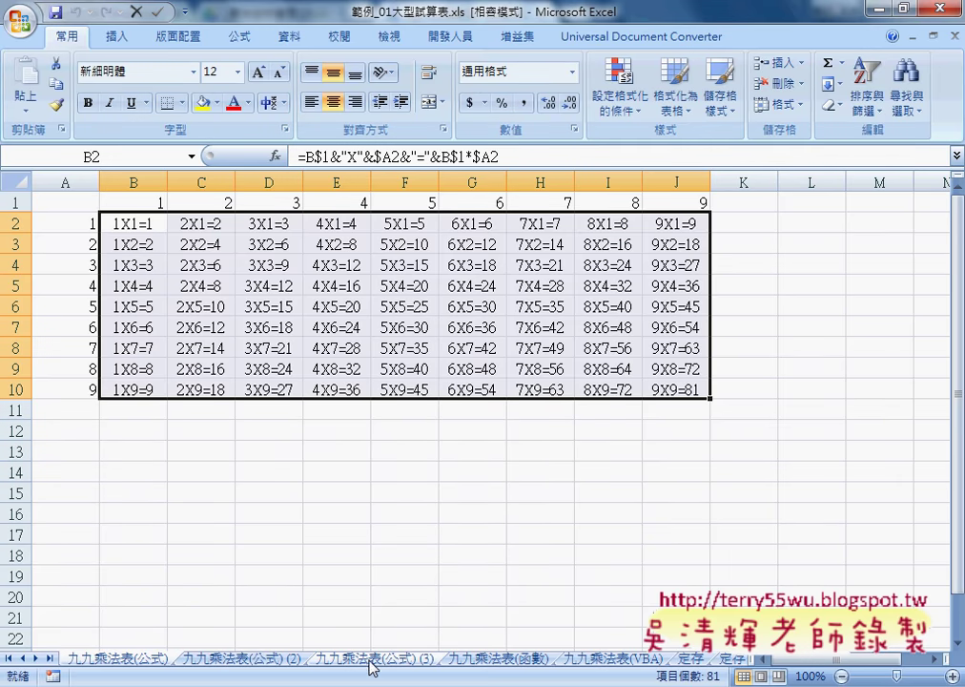
{"action": "left_click", "coordinate": [500, 660]}
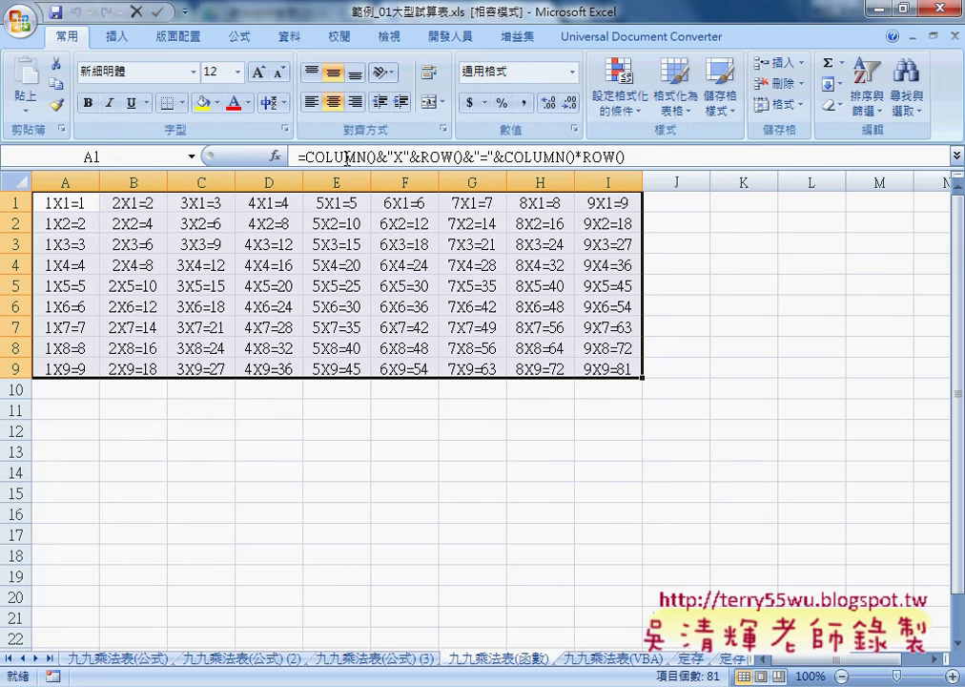
Select A1 to view its =COLUMN()&"X"&ROW()&"="&COLUMN()*ROW() formula.
{"action": "left_click", "coordinate": [69, 202]}
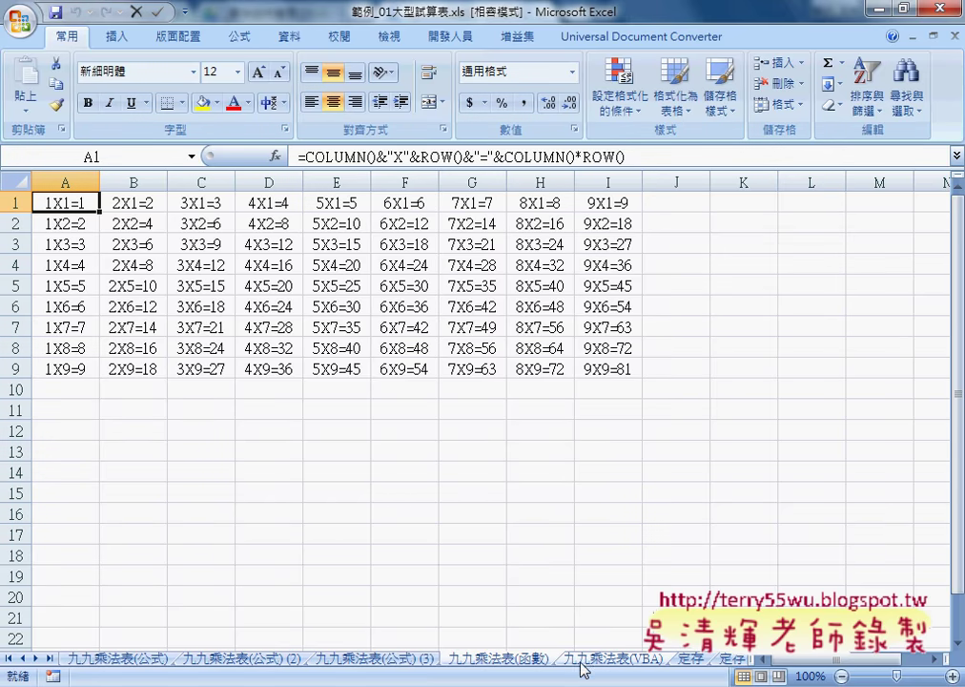
On the 九九乘法表(VBA) sheet, empty B2:J10 with 清除, then regenerate it with the 九九乘法表 button.
{"action": "left_click", "coordinate": [610, 658]}
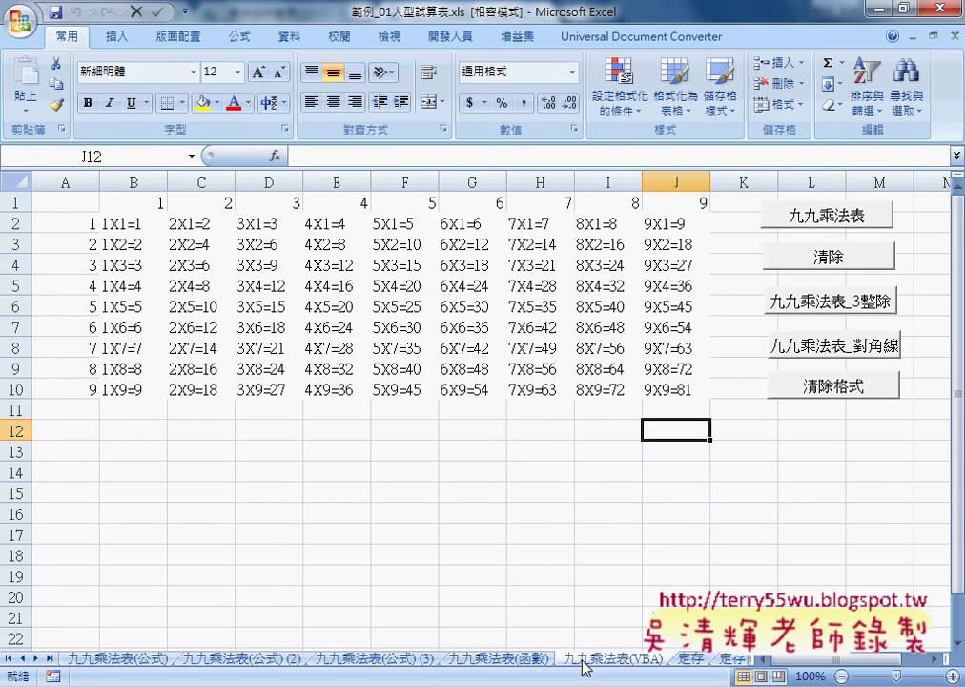
{"action": "left_click", "coordinate": [805, 262]}
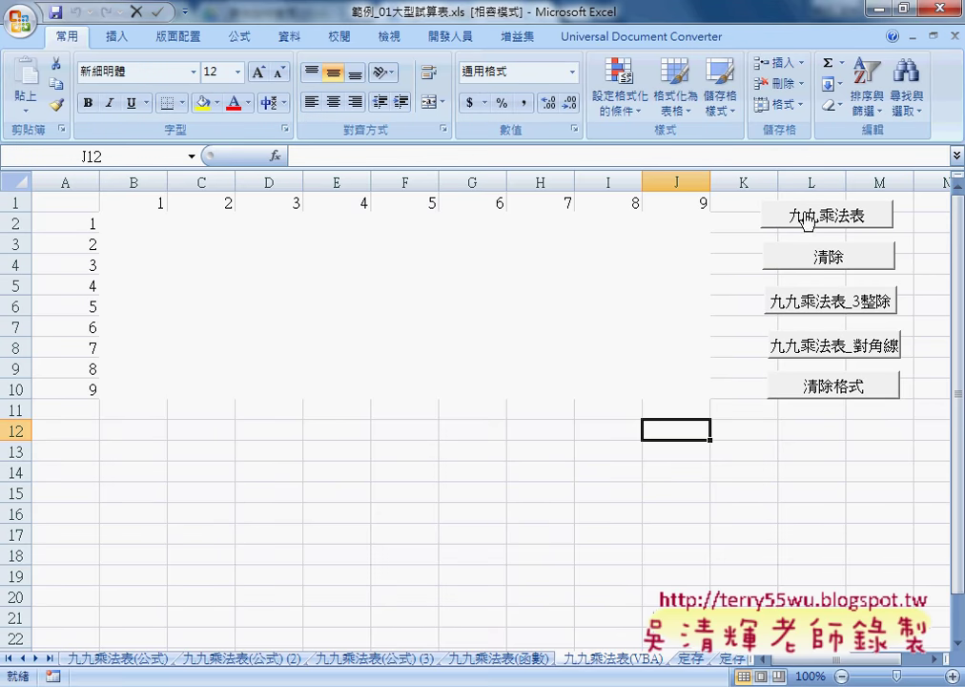
{"action": "left_click_drag", "start_coordinate": [161, 203], "coordinate": [668, 203]}
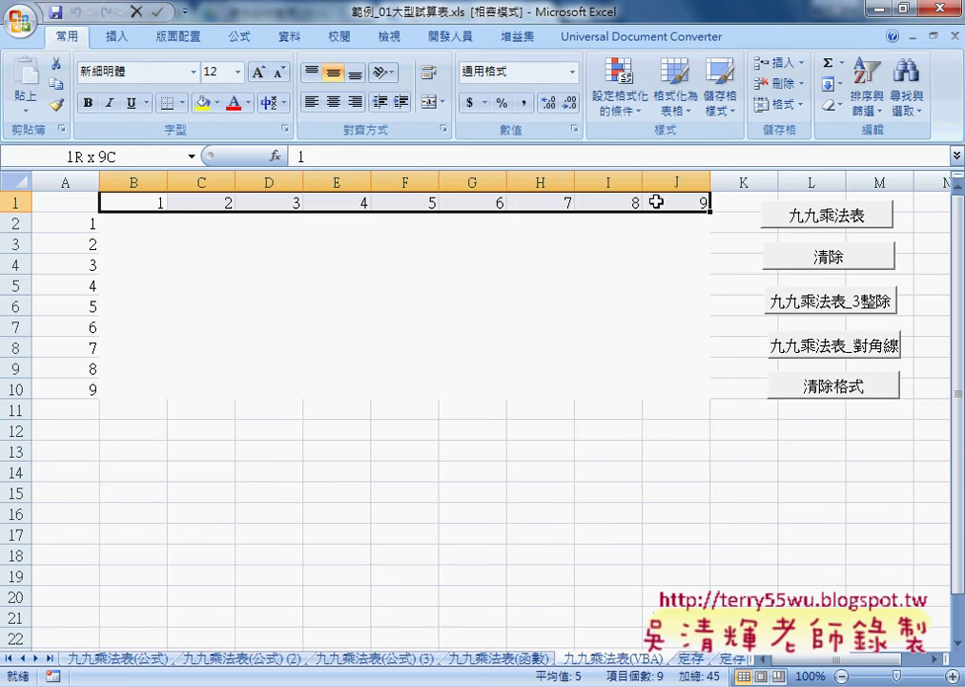
{"action": "left_click_drag", "start_coordinate": [65, 223], "coordinate": [71, 391]}
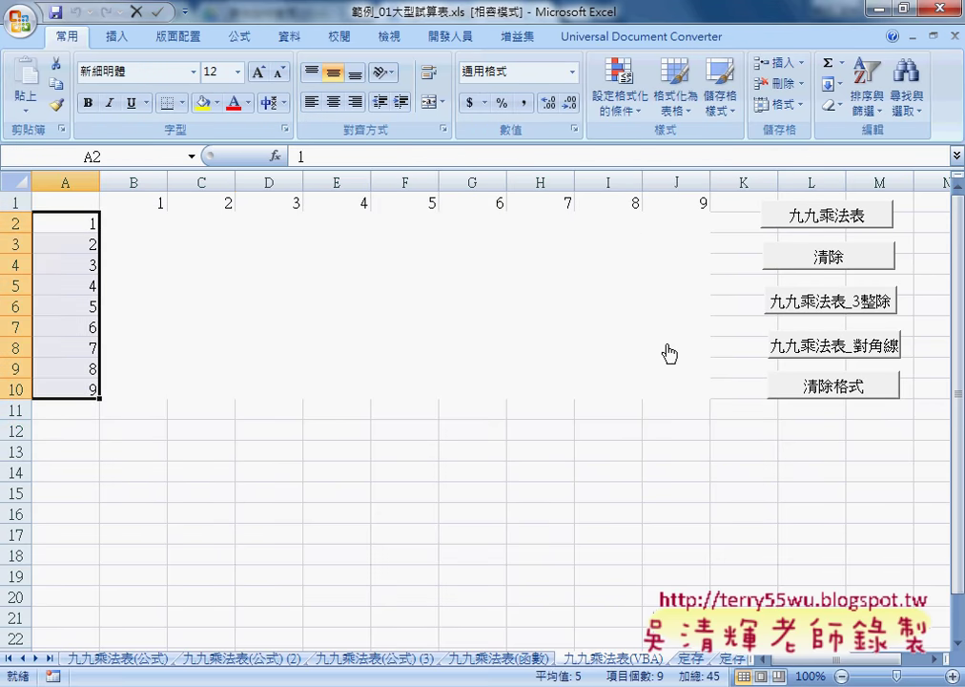
{"action": "left_click", "coordinate": [839, 223]}
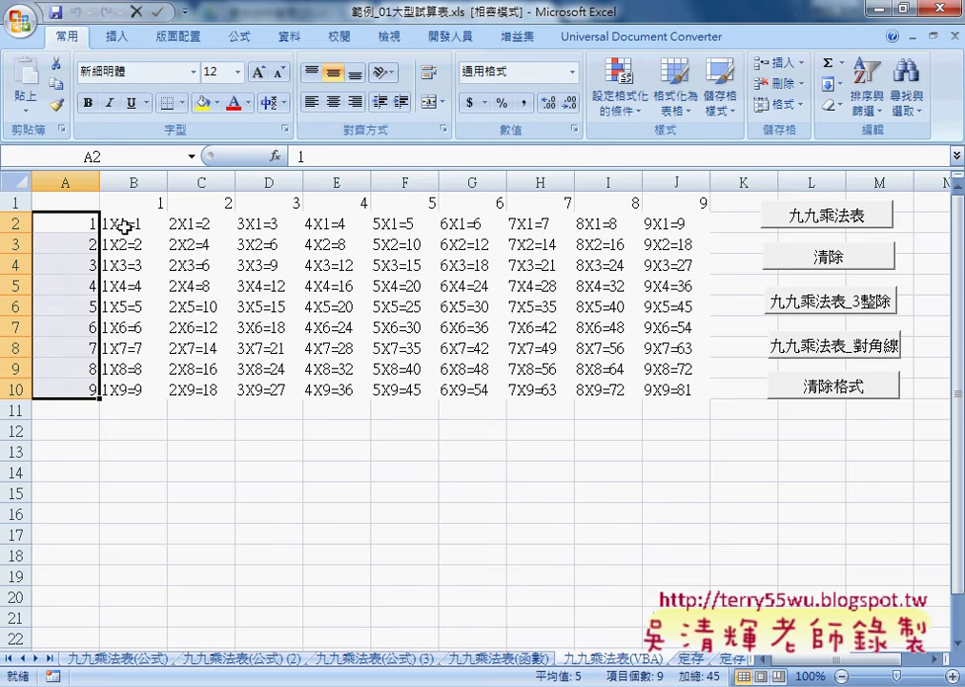
{"action": "mouse_move", "coordinate": [123, 223]}
{"action": "left_mouse_down"}
{"action": "mouse_move", "coordinate": [272, 327]}
{"action": "mouse_move", "coordinate": [589, 386]}
{"action": "mouse_move", "coordinate": [668, 389]}
{"action": "left_mouse_up"}
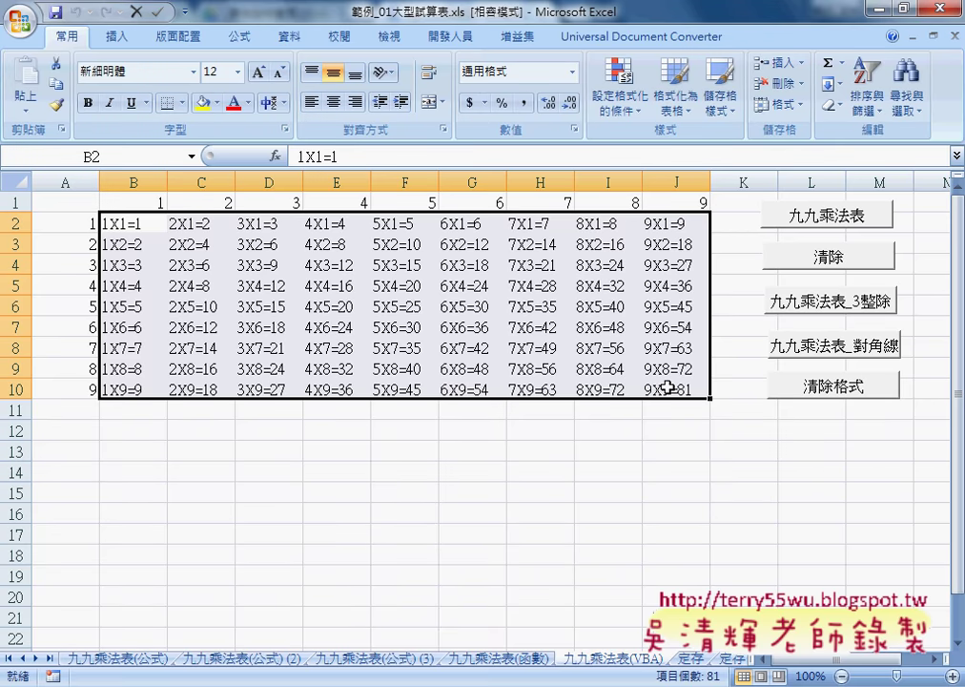
{"action": "right_click", "coordinate": [803, 220]}
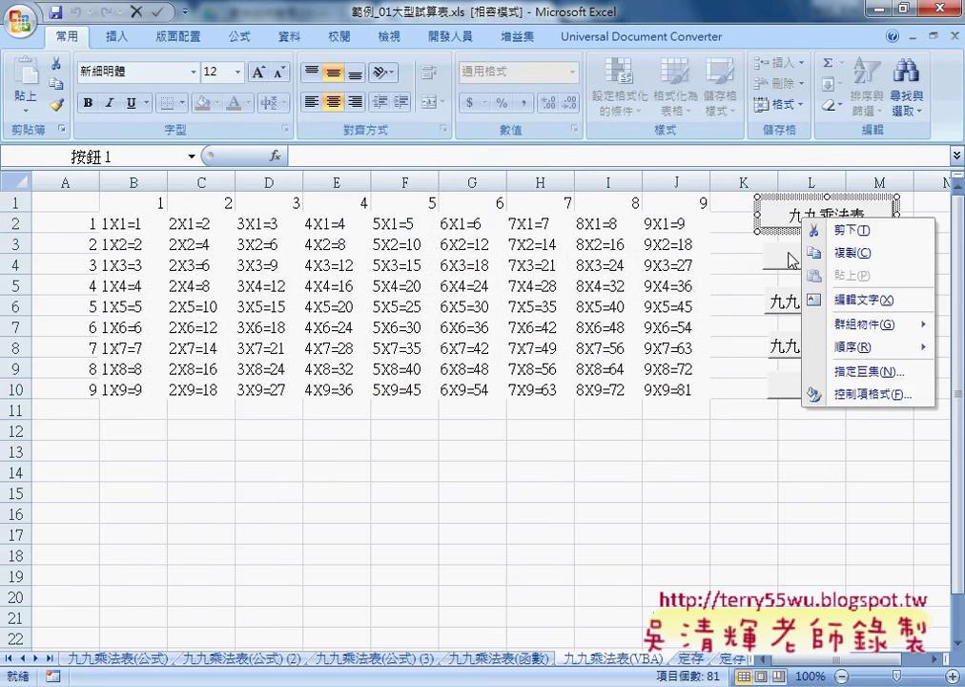
Open the table-building macro code and review its Cells(i, j) loop, replacing the first (i - with (j -.
{"action": "left_click", "coordinate": [837, 370]}
{"action": "left_click", "coordinate": [916, 310]}
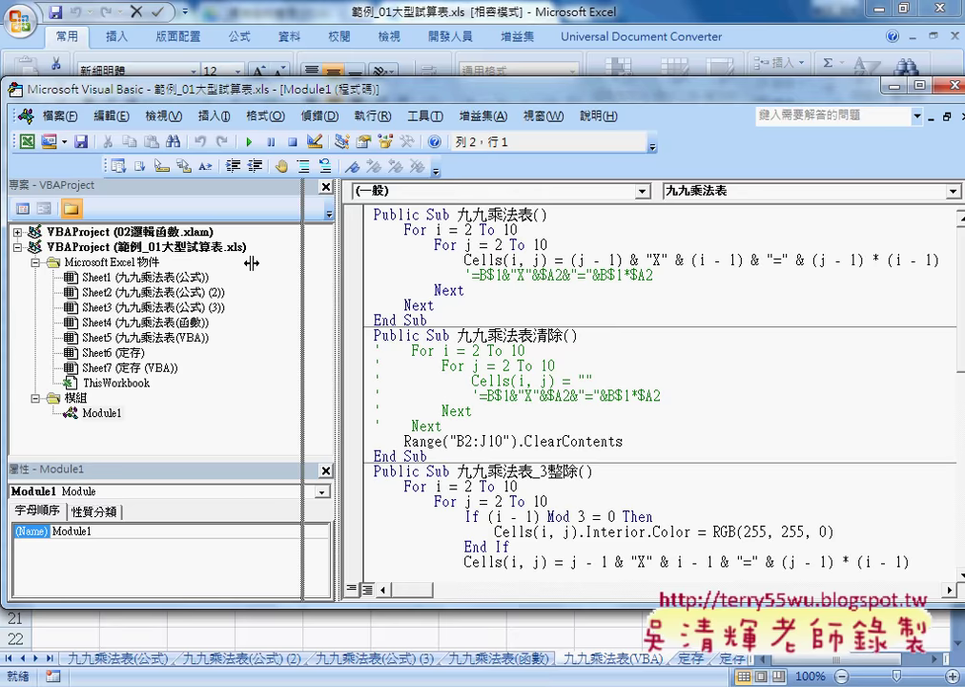
{"action": "left_click_drag", "start_coordinate": [229, 88], "coordinate": [492, 76]}
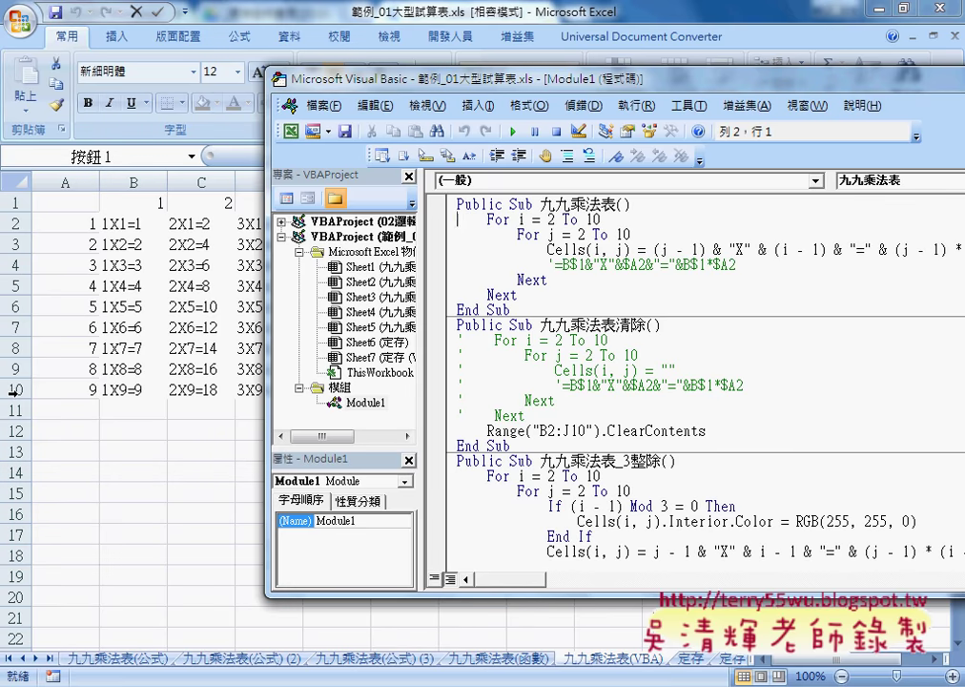
{"action": "double_click", "coordinate": [551, 234]}
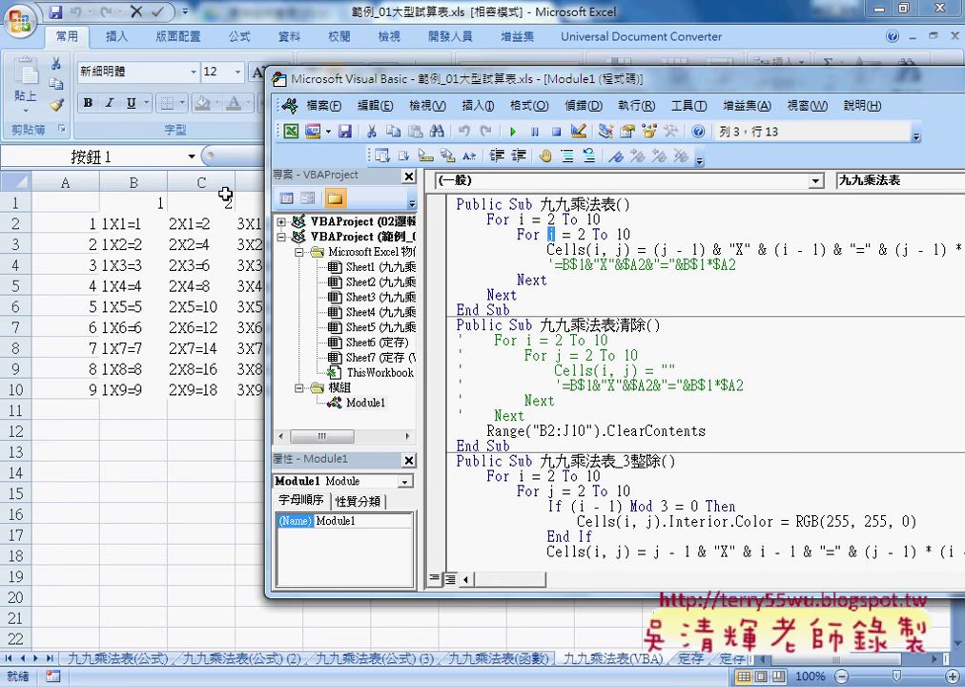
{"action": "left_click_drag", "start_coordinate": [630, 249], "coordinate": [547, 249]}
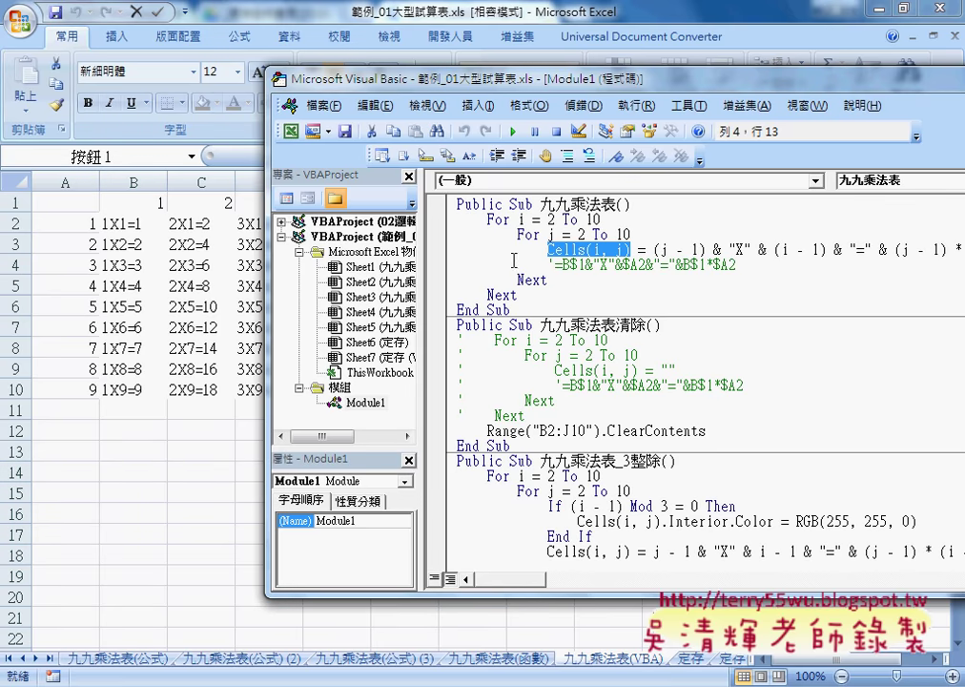
{"action": "left_click_drag", "start_coordinate": [655, 249], "coordinate": [696, 249]}
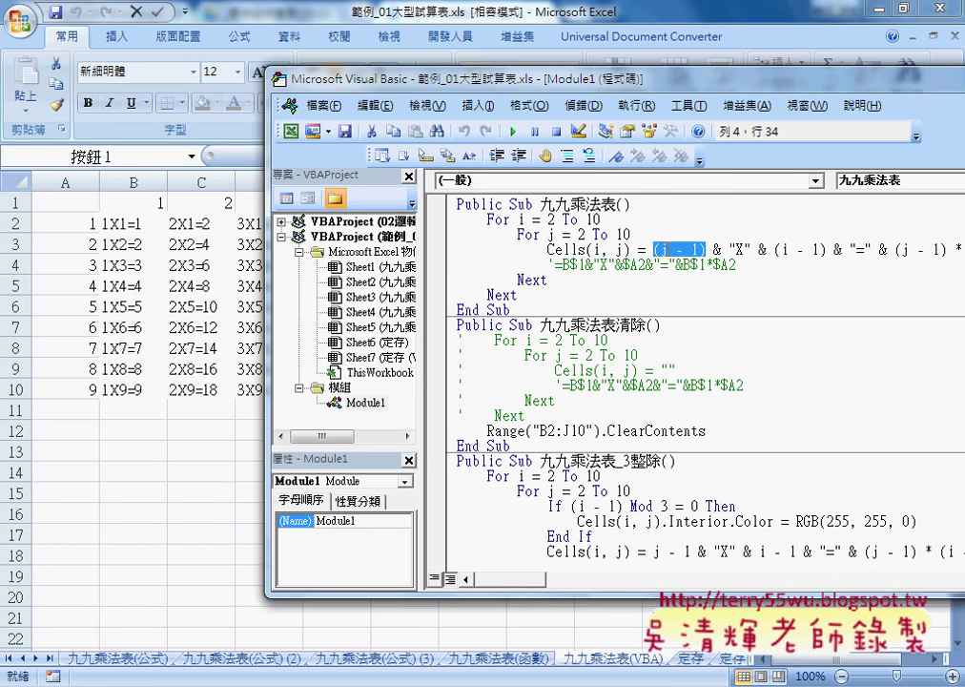
{"action": "type", "text": "(j -"}
{"action": "left_click", "coordinate": [551, 219]}
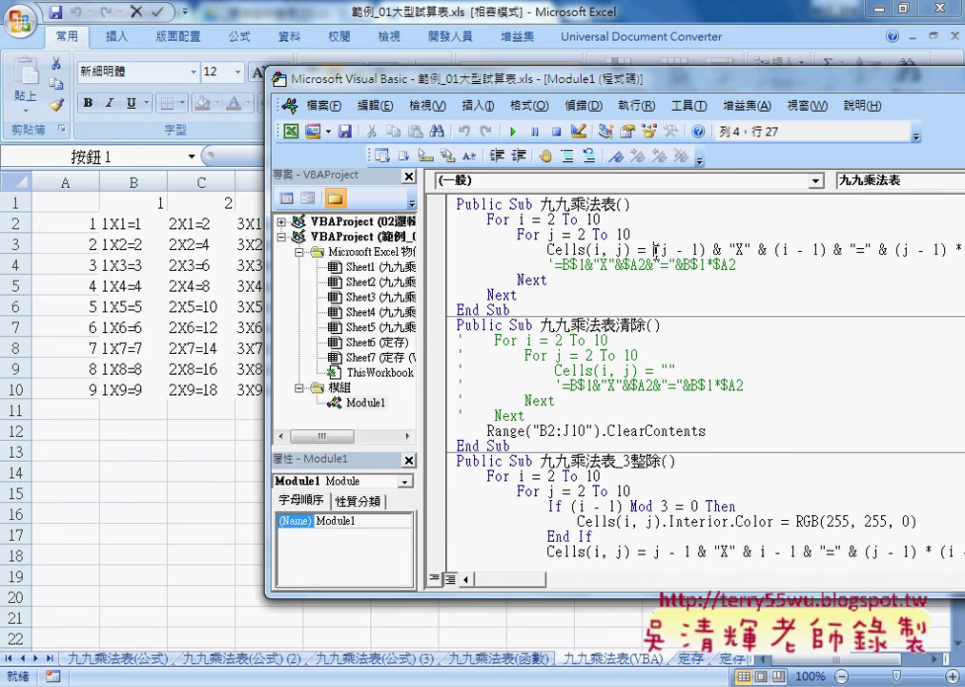
{"action": "left_click_drag", "start_coordinate": [654, 249], "coordinate": [709, 249]}
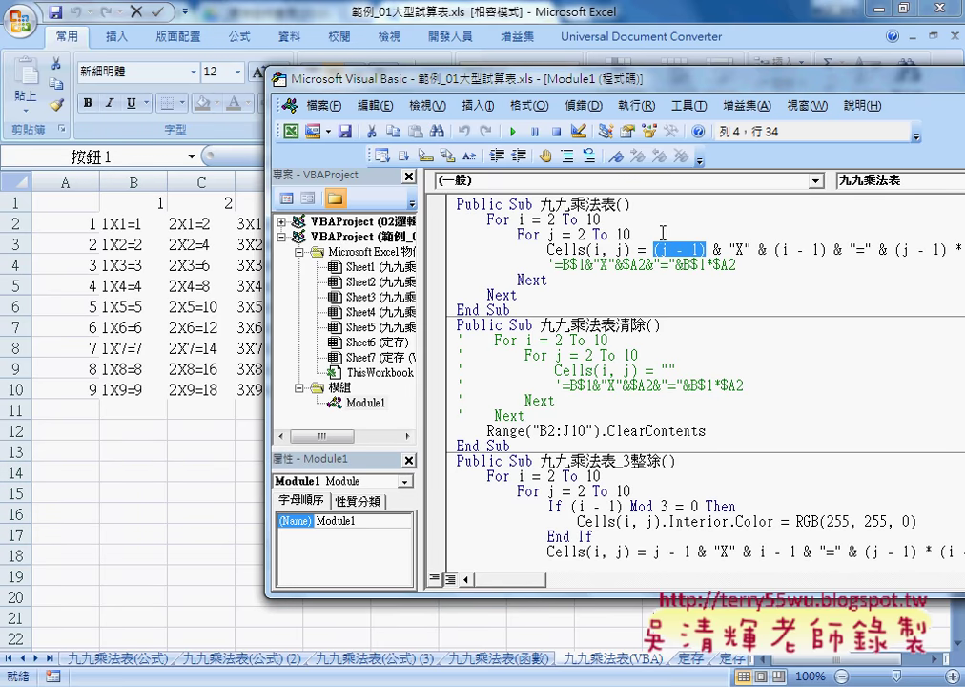
{"action": "left_click_drag", "start_coordinate": [774, 249], "coordinate": [829, 249]}
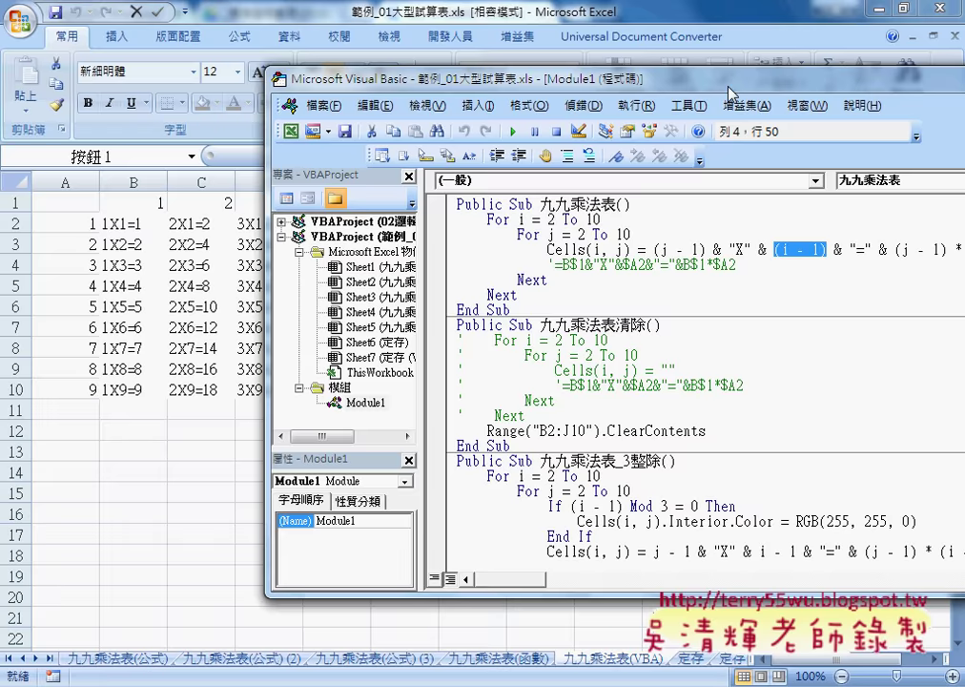
Review the equals-sign concatenation, the empty-string loop and the Range("B2:J10").ClearContents line.
{"action": "left_click_drag", "start_coordinate": [738, 89], "coordinate": [614, 89]}
{"action": "left_click_drag", "start_coordinate": [709, 246], "coordinate": [897, 246]}
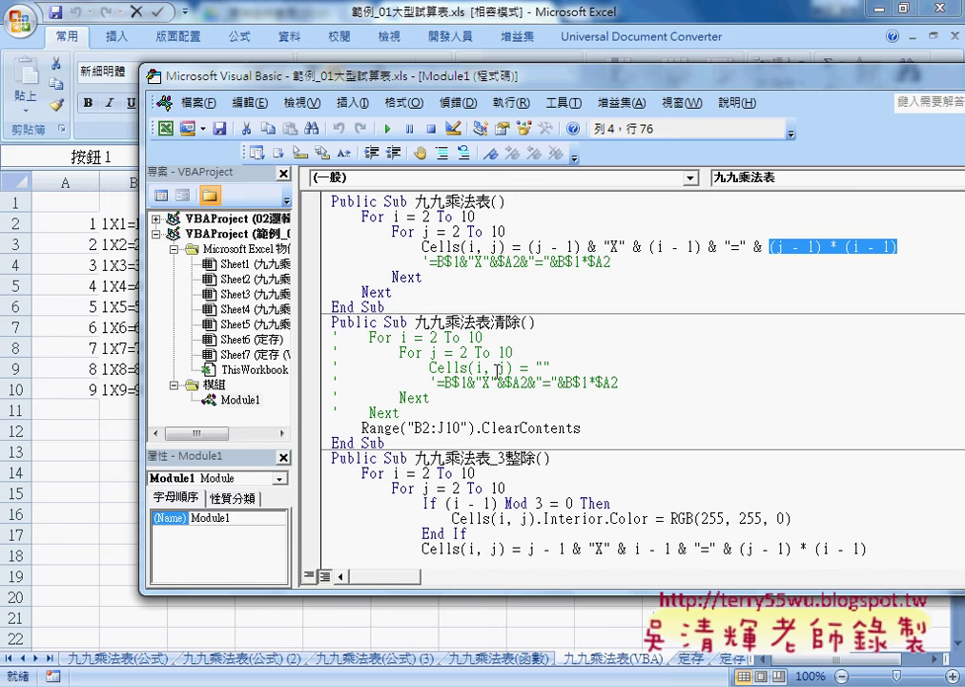
{"action": "left_click_drag", "start_coordinate": [535, 366], "coordinate": [552, 365]}
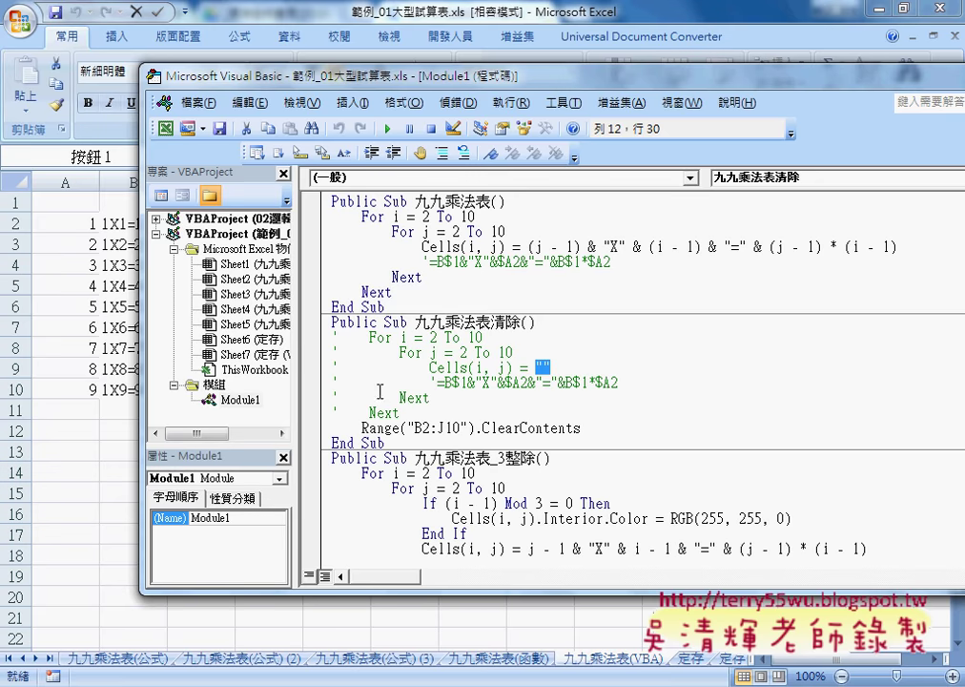
{"action": "left_click_drag", "start_coordinate": [361, 428], "coordinate": [588, 423]}
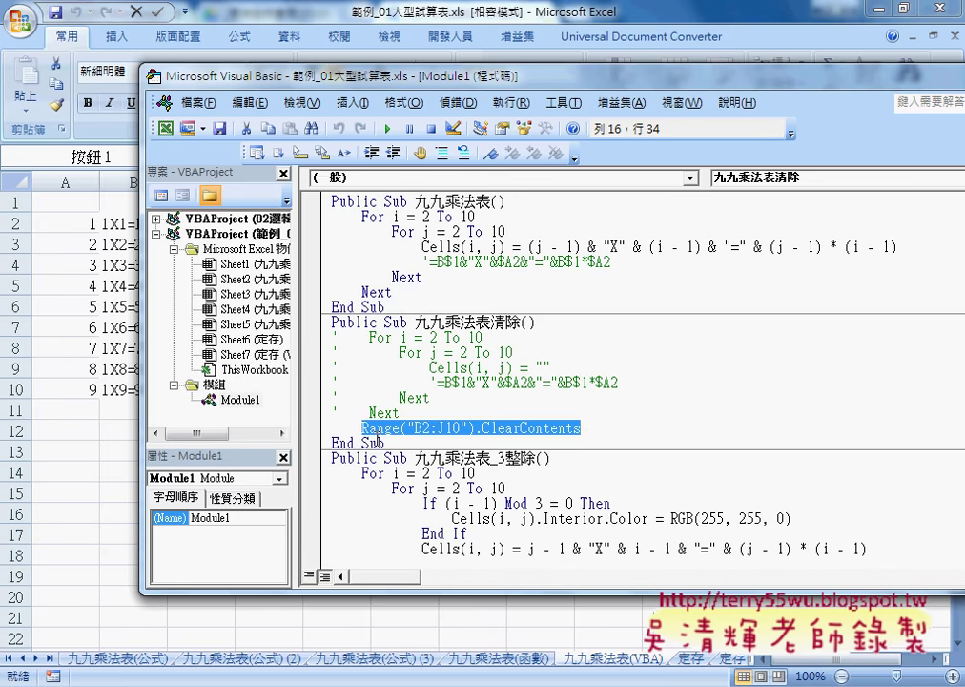
{"action": "left_click_drag", "start_coordinate": [361, 428], "coordinate": [477, 430]}
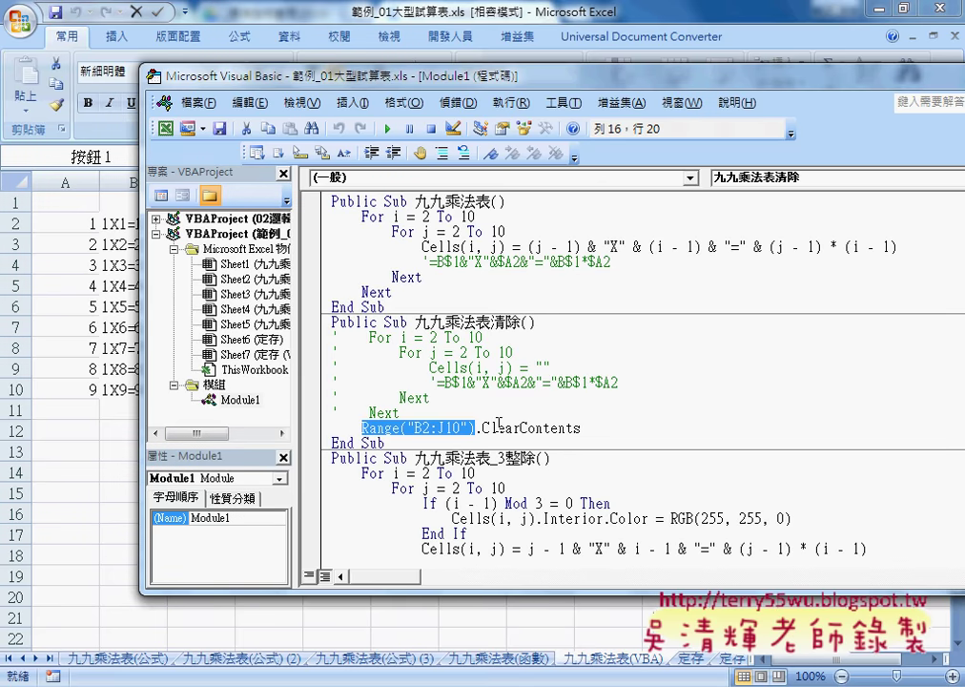
Run the 九九乘法表清除 macro so B2:J10 is emptied on the sheet.
{"action": "left_click_drag", "start_coordinate": [452, 84], "coordinate": [658, 91]}
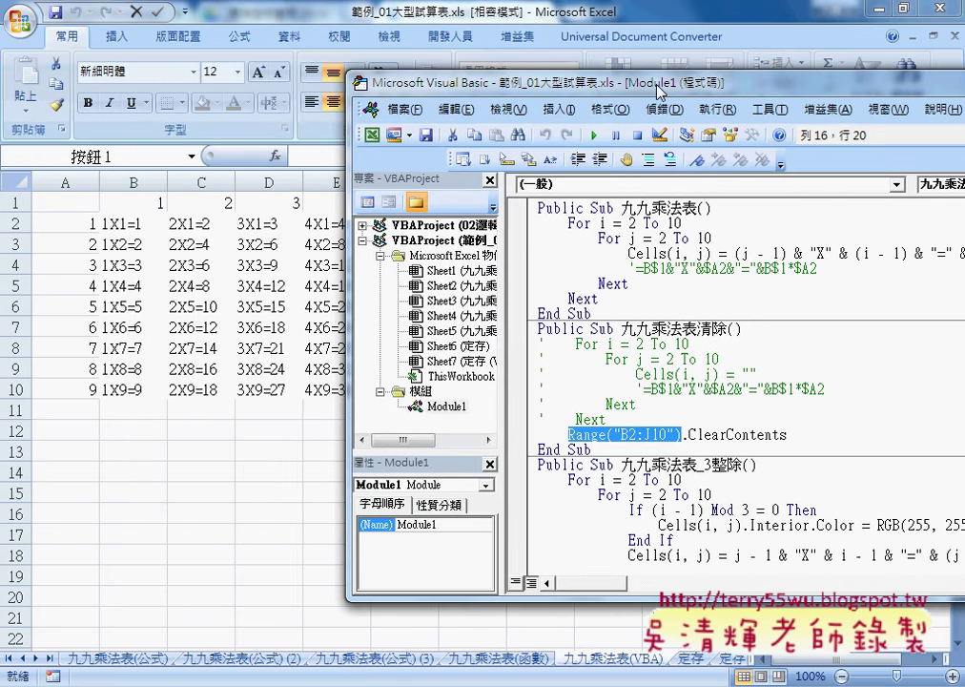
{"action": "left_click", "coordinate": [596, 136]}
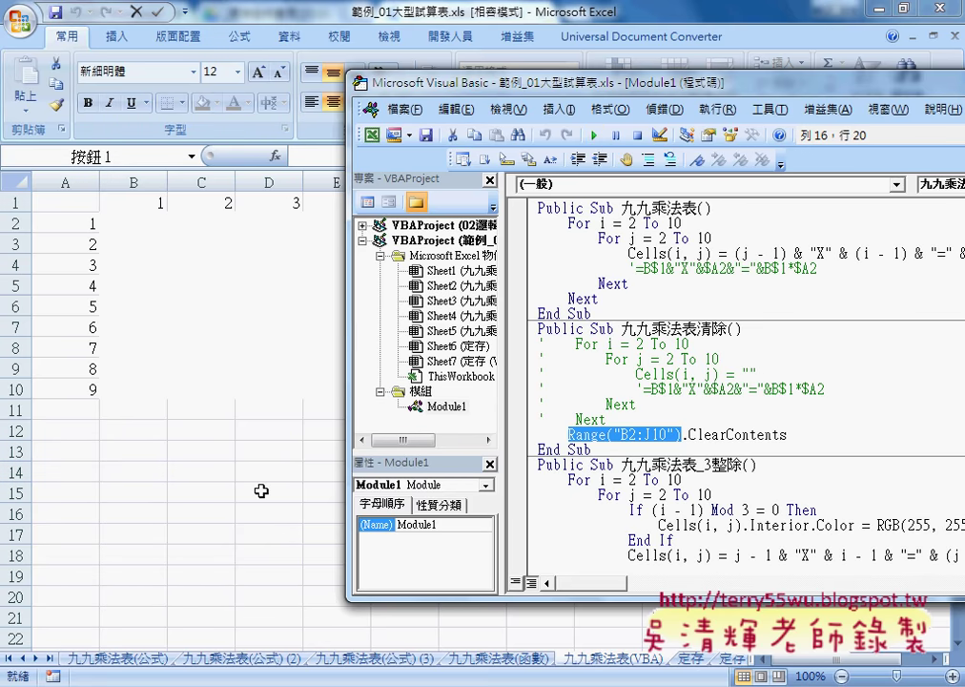
{"action": "left_click", "coordinate": [683, 222]}
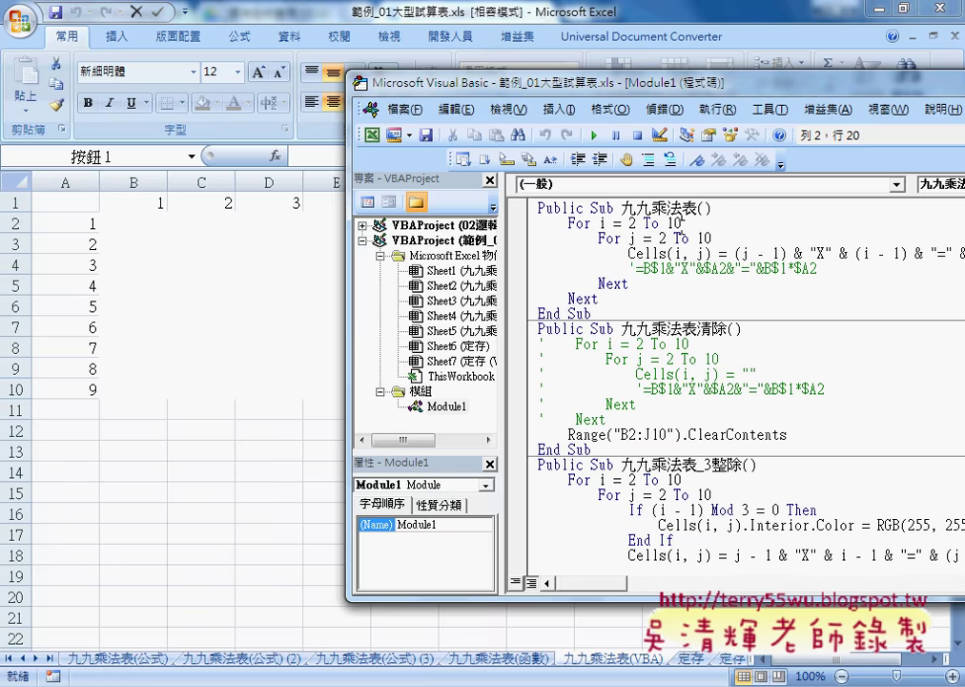
Rebuild the table and run 九九乘法表_3整除, then select yellow row 4 to check it.
{"action": "left_click", "coordinate": [595, 136]}
{"action": "left_click", "coordinate": [257, 513]}
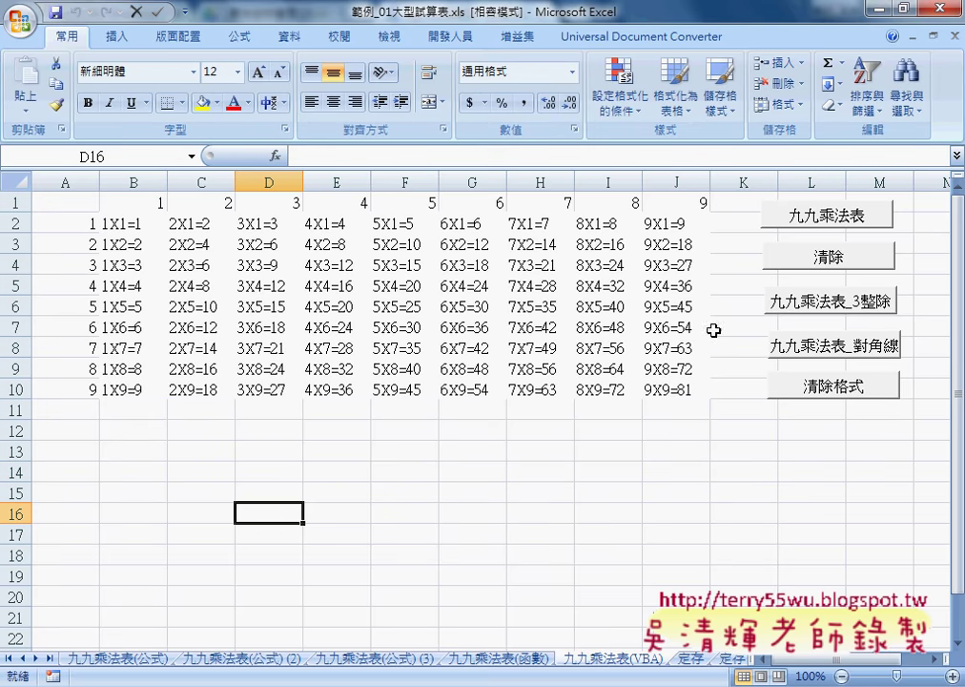
{"action": "left_click", "coordinate": [828, 302]}
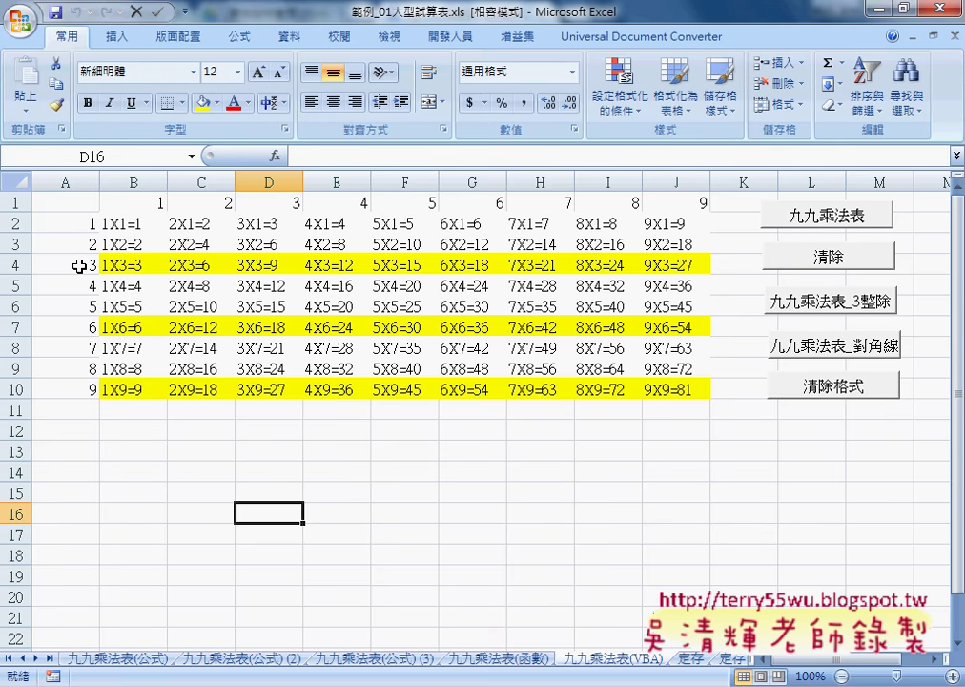
{"action": "left_click", "coordinate": [80, 267]}
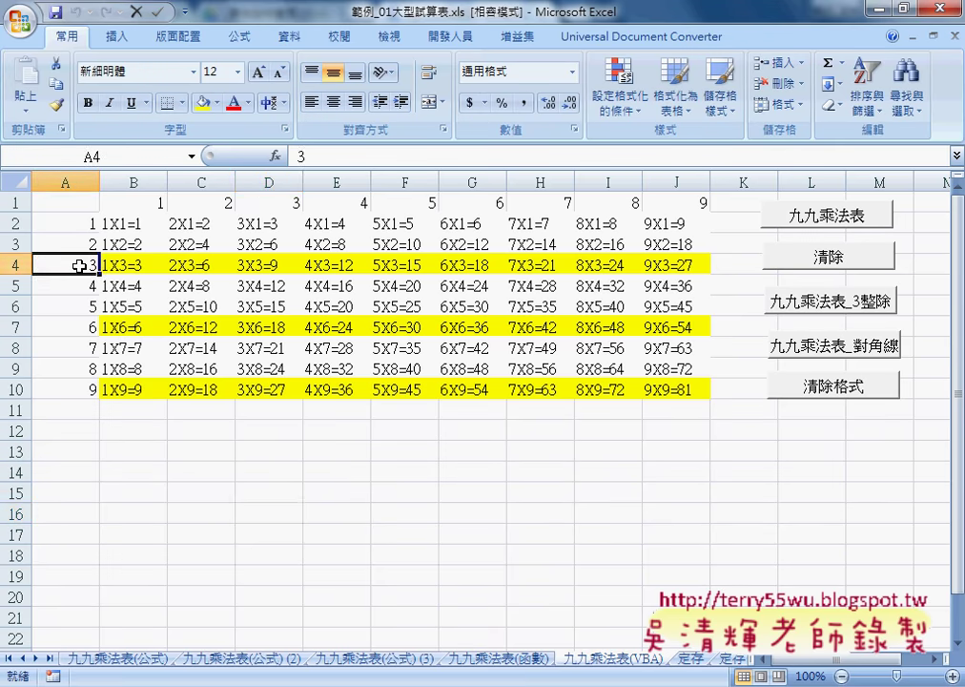
{"action": "left_click_drag", "start_coordinate": [112, 267], "coordinate": [677, 266]}
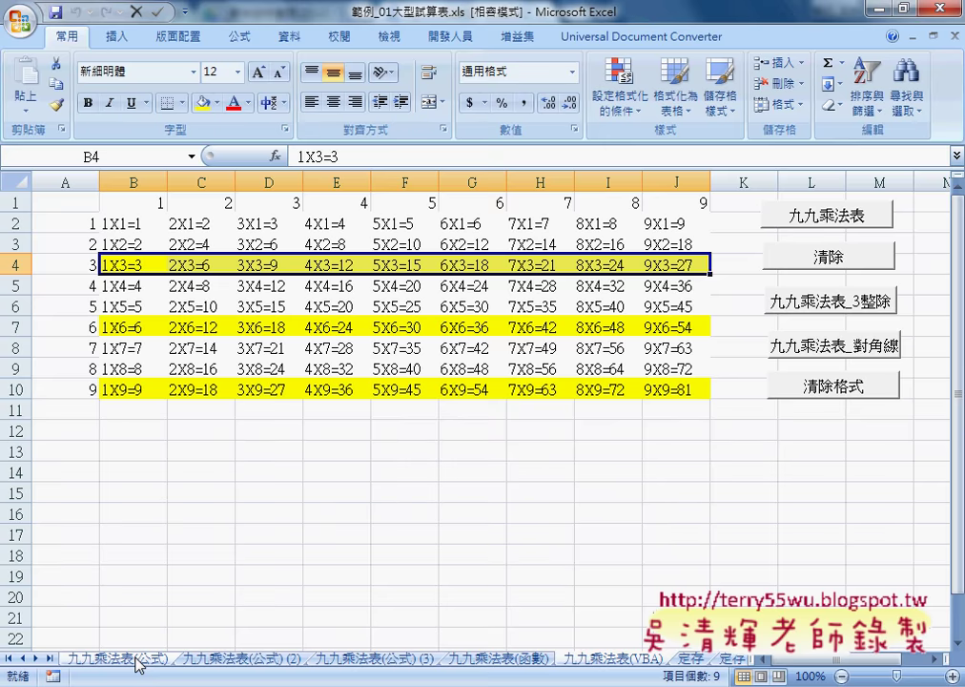
In L2 of 九九乘法表(公式), insert the MOD function from the 數學與三角函數 category.
{"action": "left_click", "coordinate": [138, 660]}
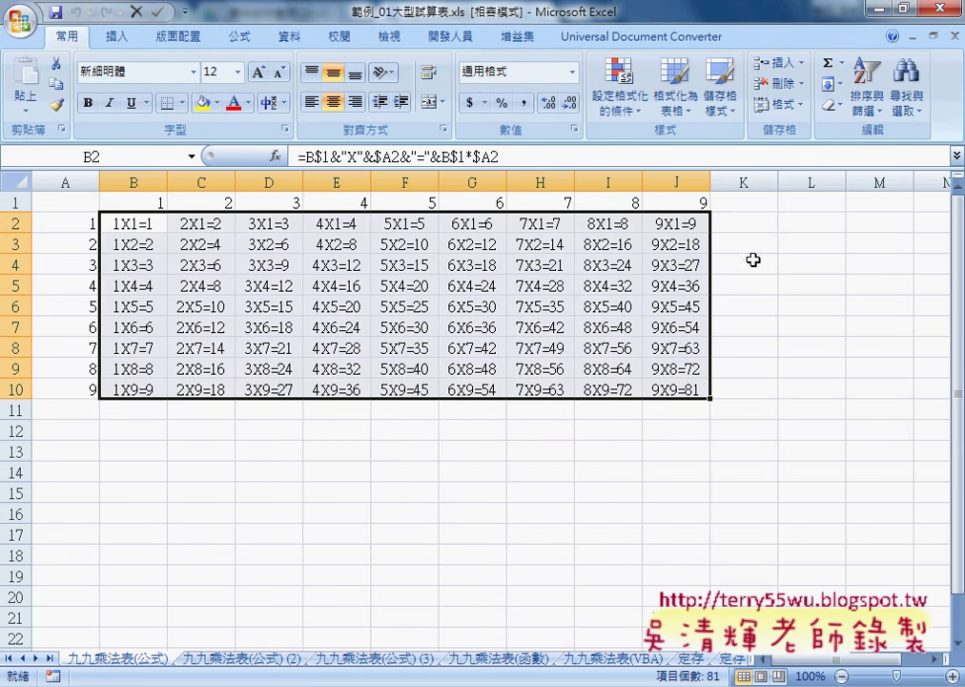
{"action": "left_click", "coordinate": [792, 224]}
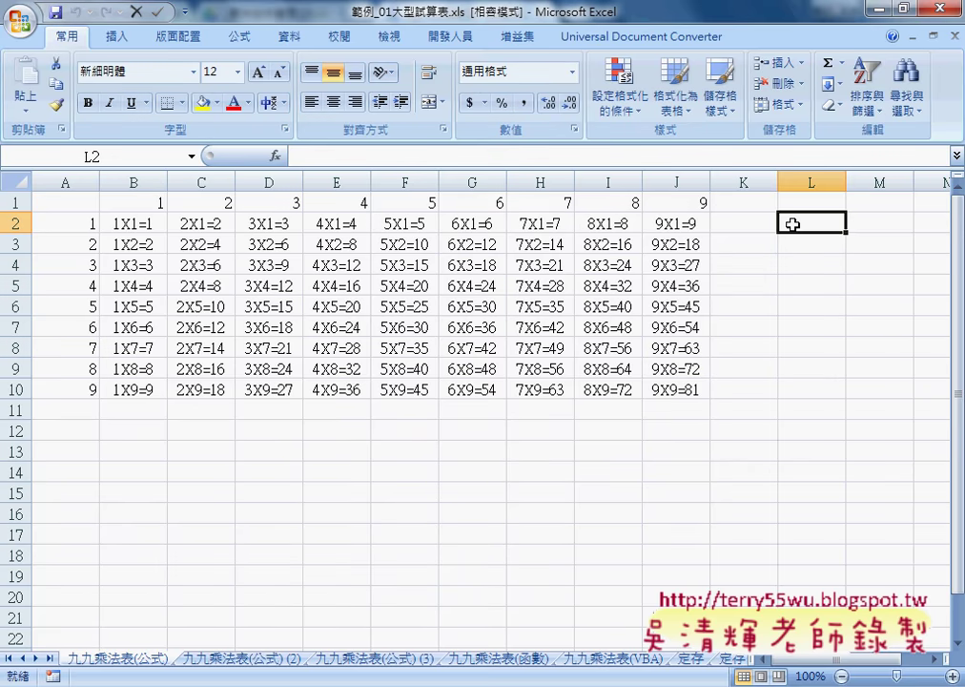
{"action": "left_click", "coordinate": [275, 156]}
{"action": "left_click", "coordinate": [764, 277]}
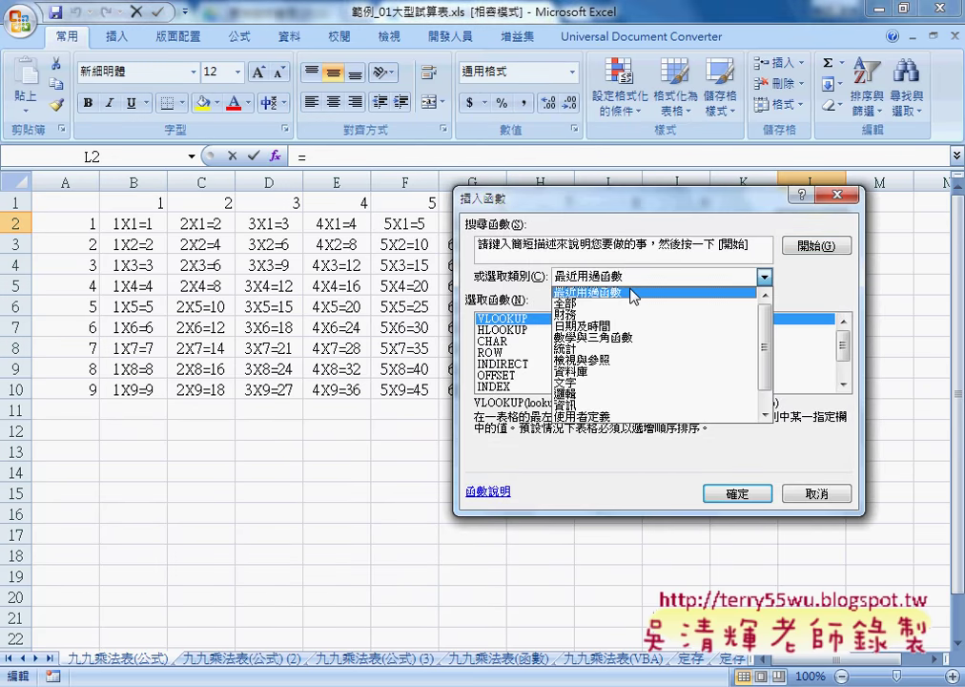
{"action": "left_click", "coordinate": [622, 339]}
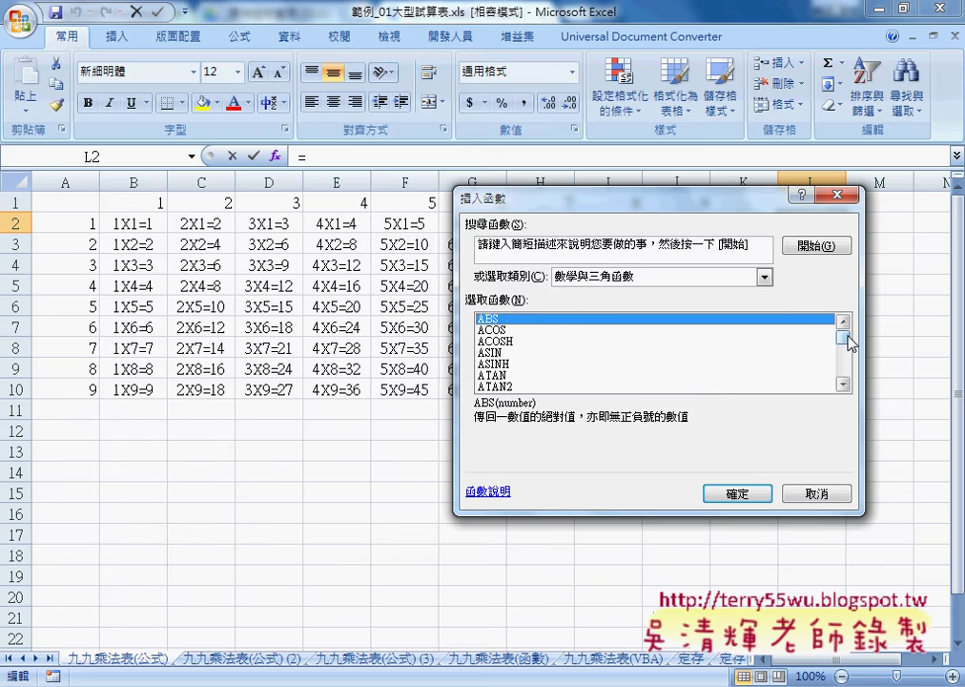
{"action": "left_click_drag", "start_coordinate": [842, 326], "coordinate": [846, 355]}
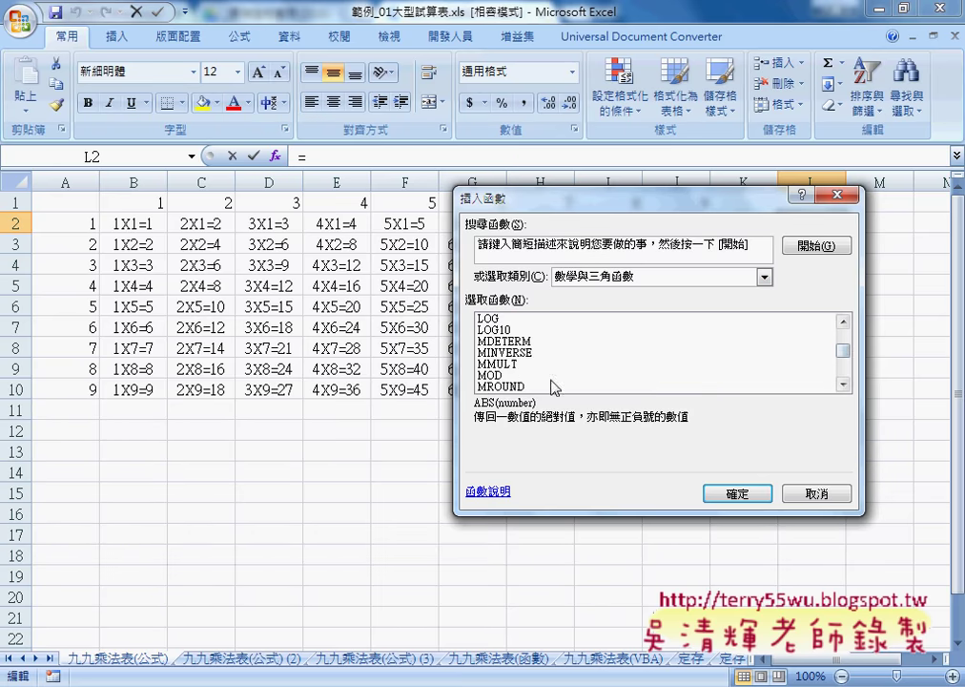
{"action": "left_click", "coordinate": [506, 376]}
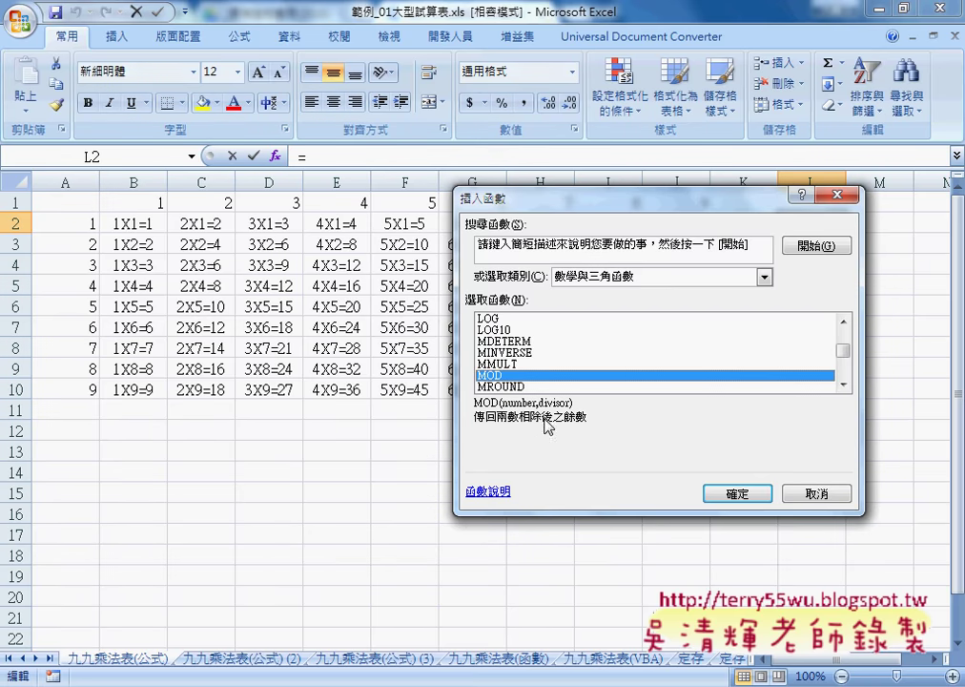
{"action": "left_click", "coordinate": [739, 493]}
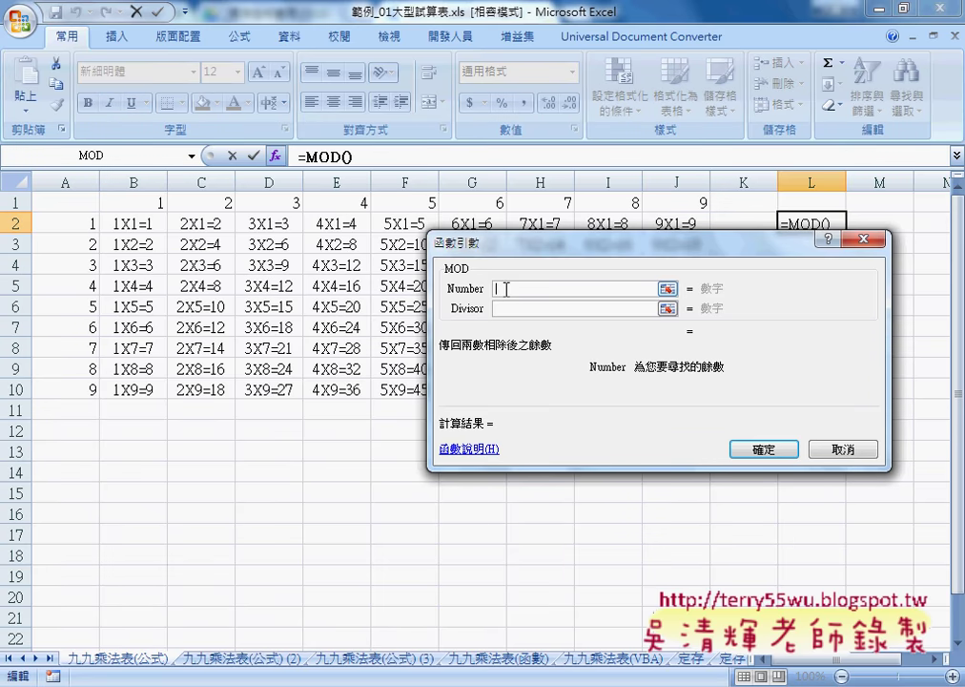
Try MOD arguments 10 and 3, then 3 and 3, ending with Number 6, Divisor 3.
{"action": "type", "text": "10"}
{"action": "left_click", "coordinate": [502, 308]}
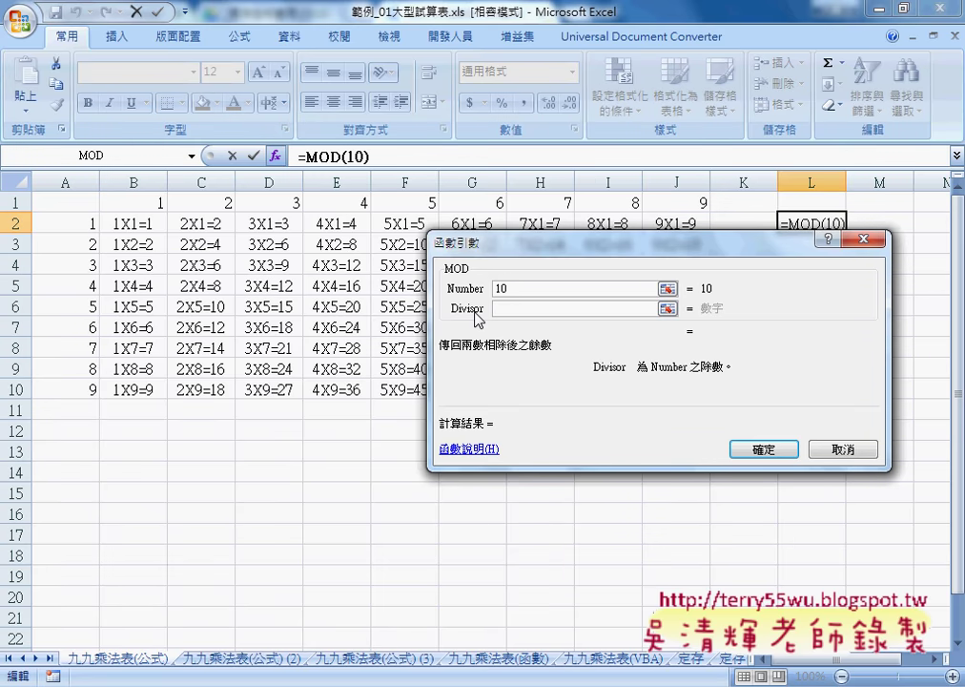
{"action": "type", "text": "3"}
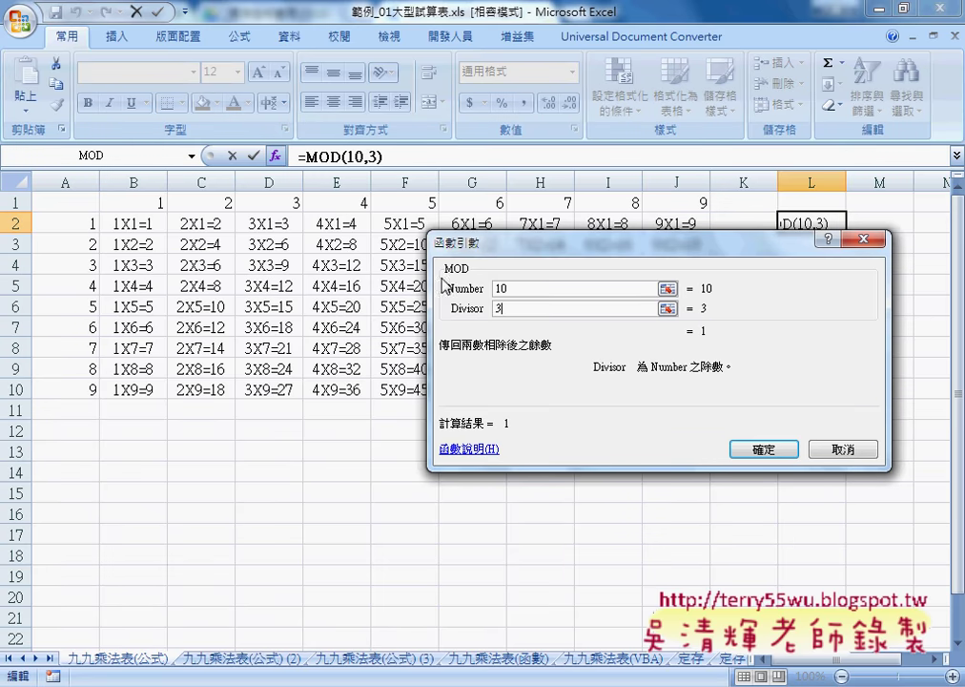
{"action": "left_click", "coordinate": [513, 292]}
{"action": "double_click", "coordinate": [513, 292]}
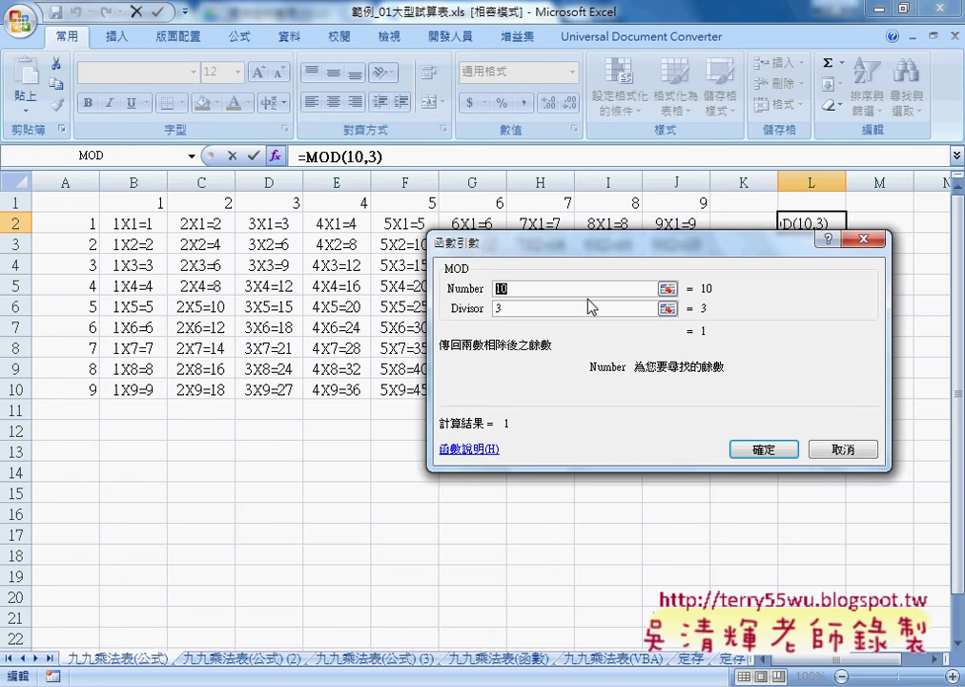
{"action": "type", "text": "3"}
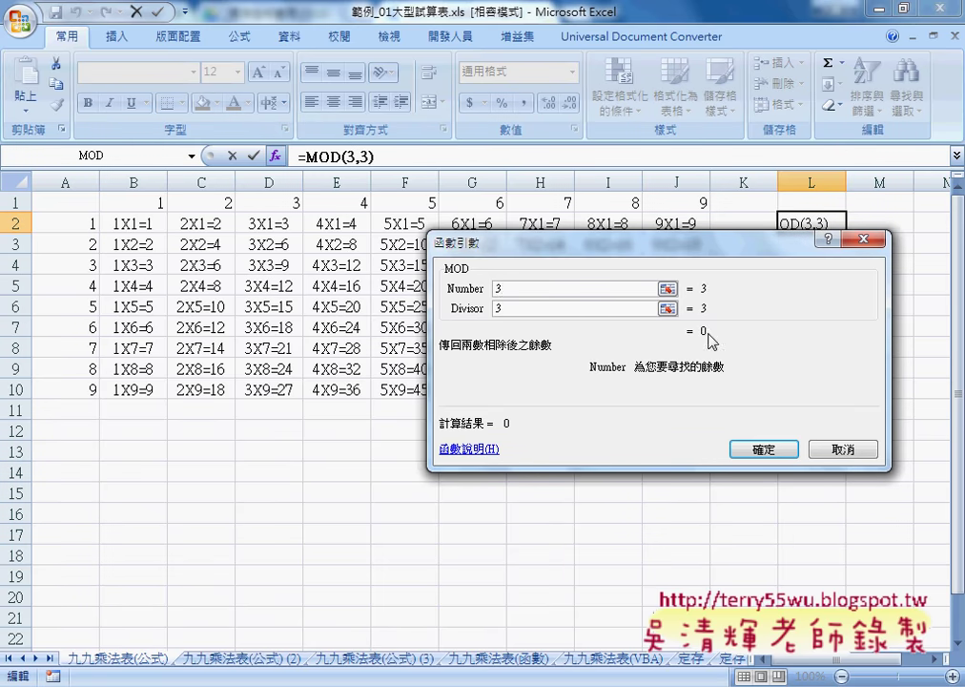
{"action": "left_click_drag", "start_coordinate": [502, 288], "coordinate": [471, 291]}
{"action": "type", "text": "6"}
Cancel the test MOD formula and select the yellow row B4:J4 on the 九九乘法表(VBA) sheet.
{"action": "left_click", "coordinate": [843, 449]}
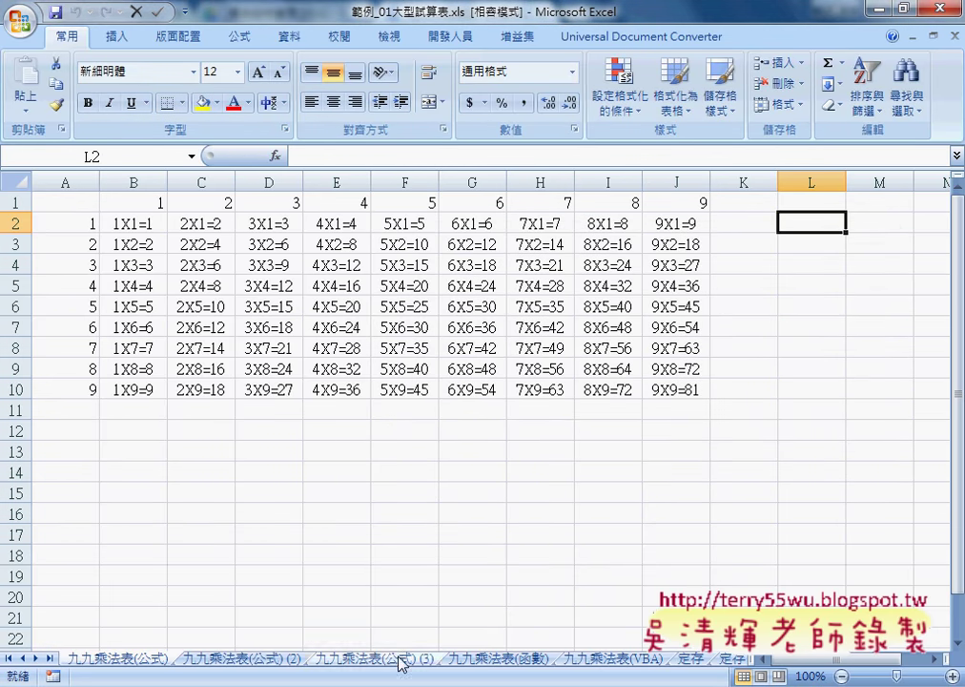
{"action": "left_click", "coordinate": [610, 659]}
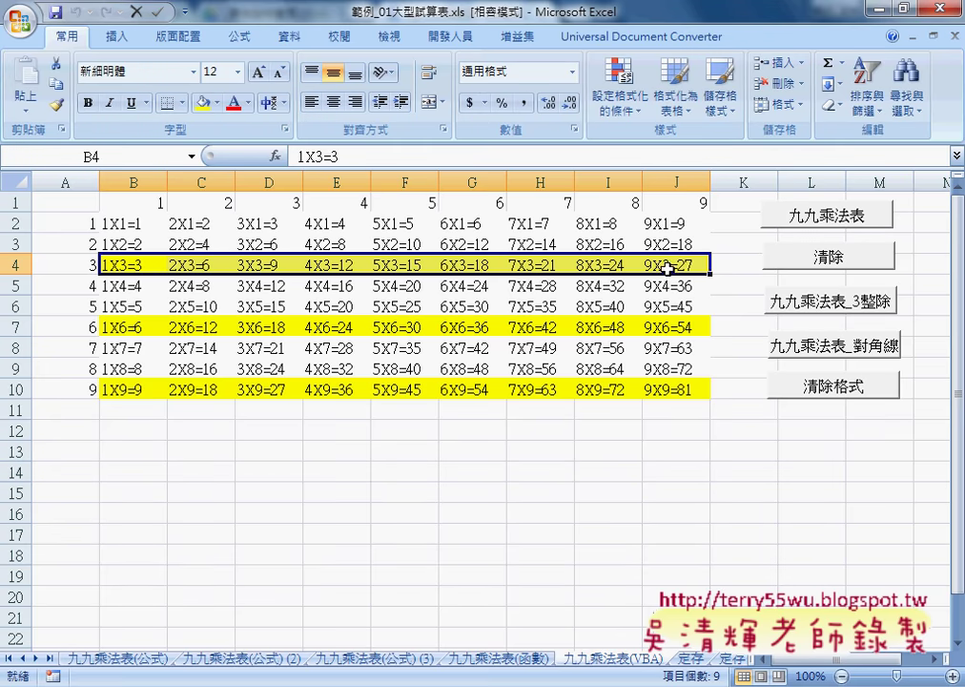
{"action": "left_click", "coordinate": [124, 265]}
{"action": "left_click", "coordinate": [199, 265]}
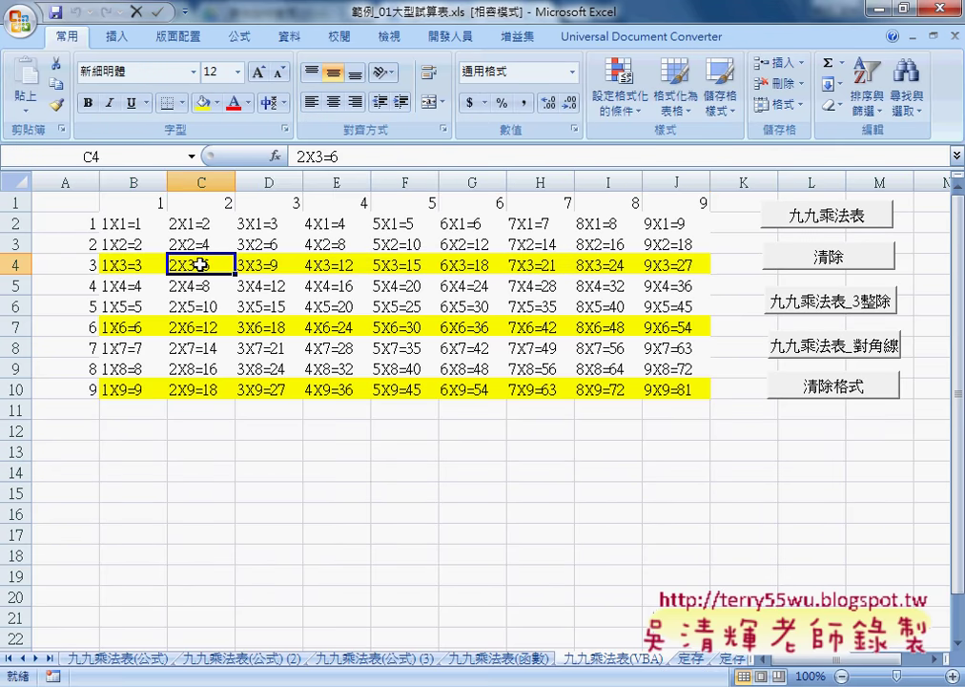
{"action": "left_click", "coordinate": [269, 265]}
{"action": "left_click", "coordinate": [329, 265]}
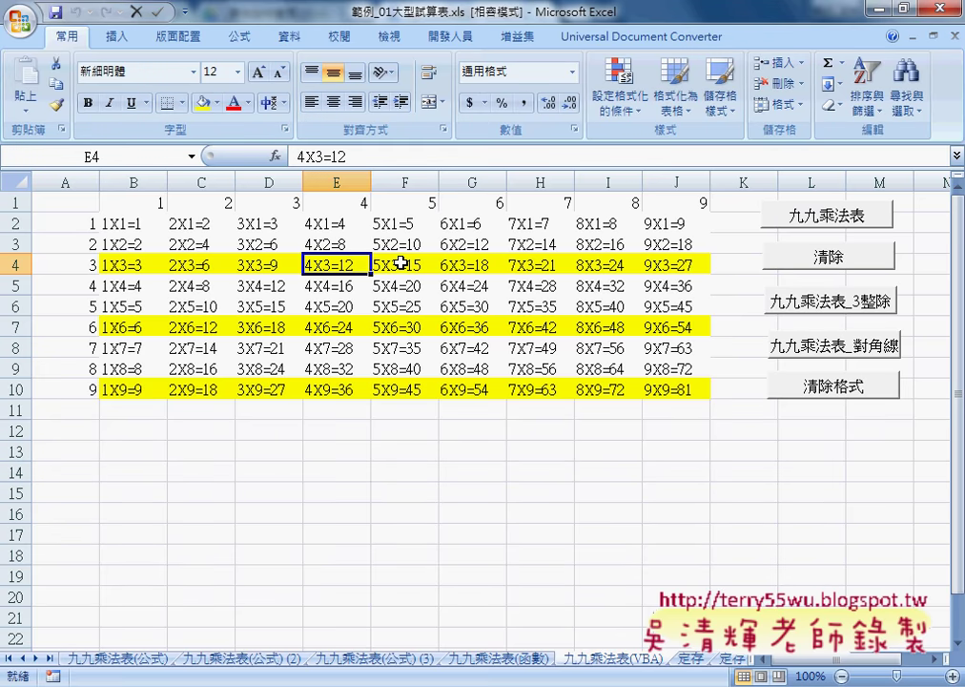
{"action": "mouse_move", "coordinate": [132, 265]}
{"action": "left_mouse_down"}
{"action": "mouse_move", "coordinate": [670, 258]}
{"action": "mouse_move", "coordinate": [665, 248]}
{"action": "left_mouse_up"}
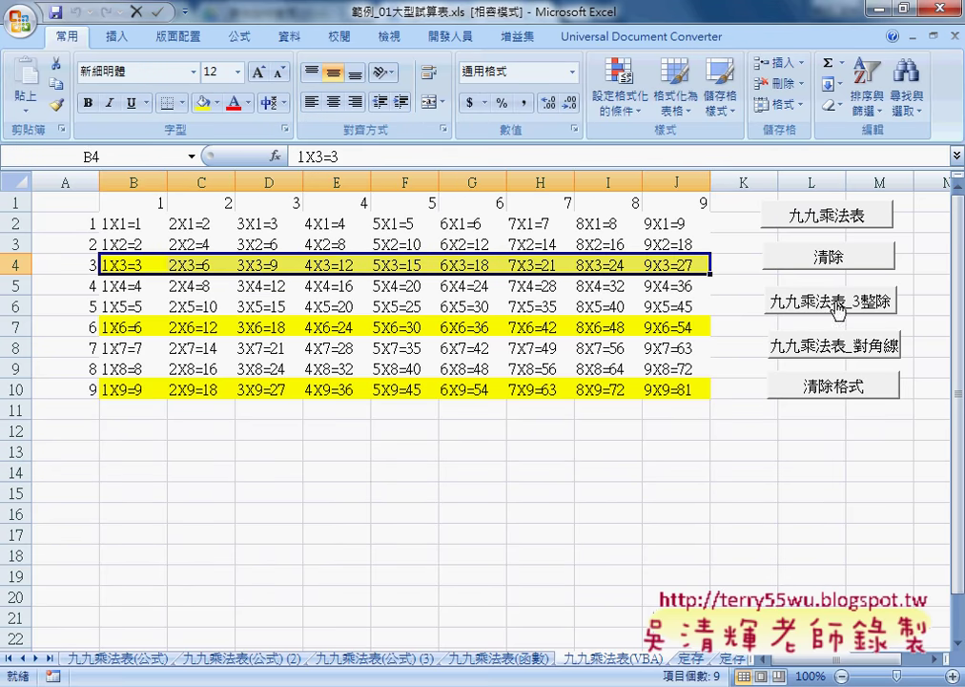
Cycle 清除格式, 3整除, 清除 and rebuild, ending with the table filled and no yellow rows.
{"action": "left_click", "coordinate": [830, 388]}
{"action": "left_click", "coordinate": [839, 301]}
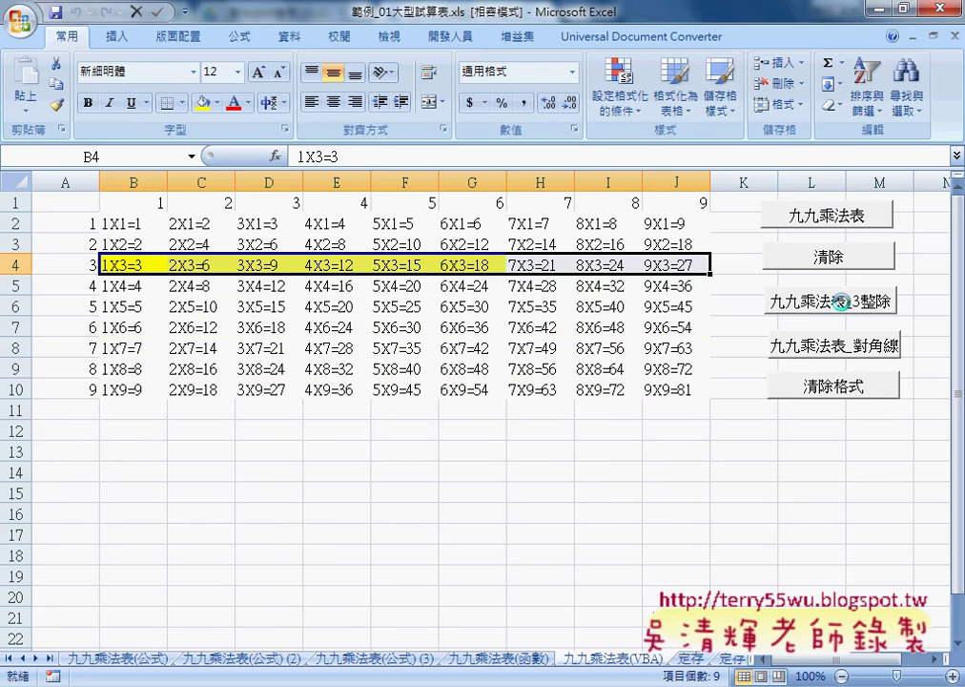
{"action": "left_click", "coordinate": [840, 265]}
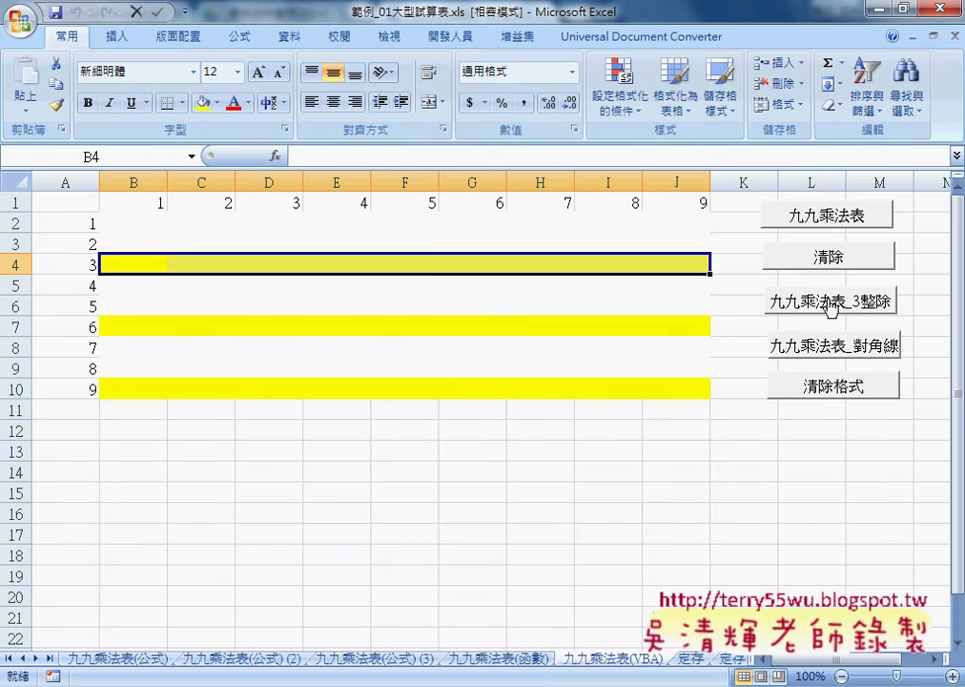
{"action": "left_click", "coordinate": [832, 303]}
{"action": "left_click", "coordinate": [830, 391]}
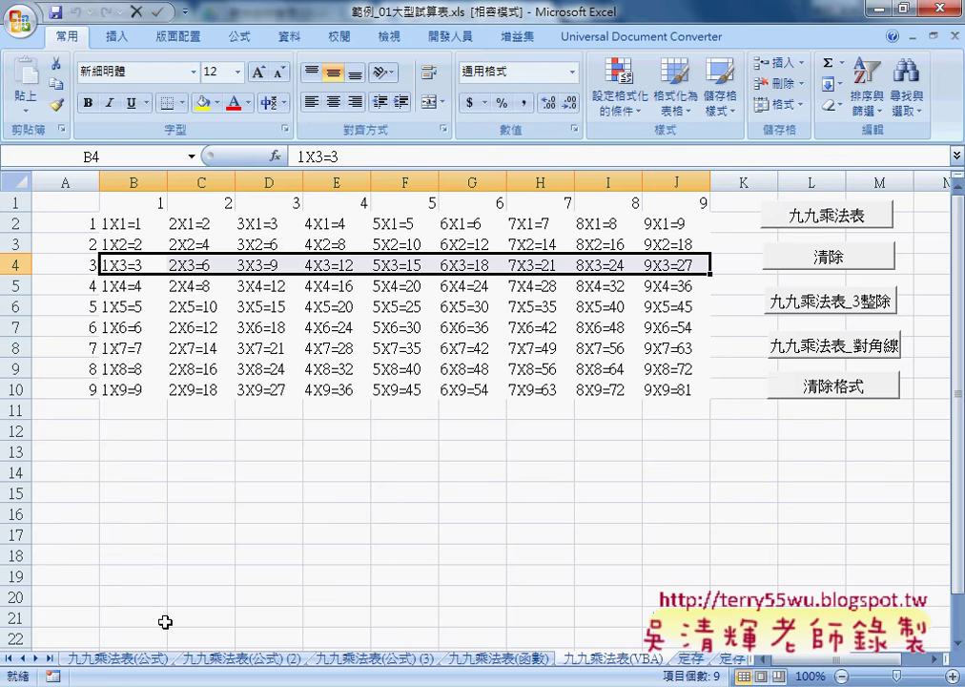
{"action": "left_click", "coordinate": [134, 658]}
{"action": "left_click_drag", "start_coordinate": [134, 224], "coordinate": [648, 389]}
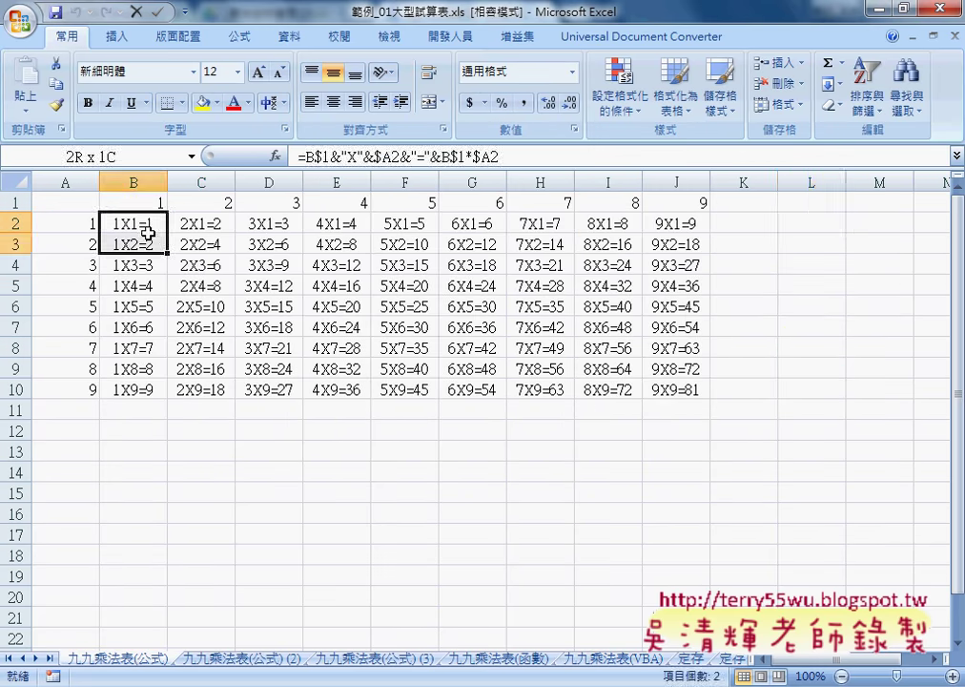
{"action": "left_click", "coordinate": [628, 111]}
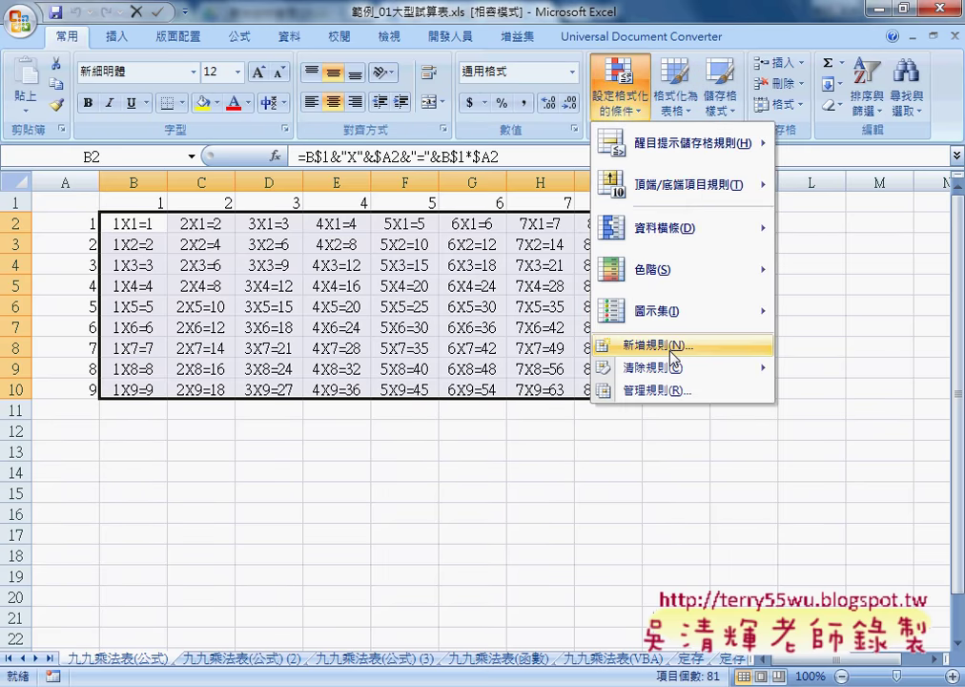
{"action": "left_click", "coordinate": [674, 359]}
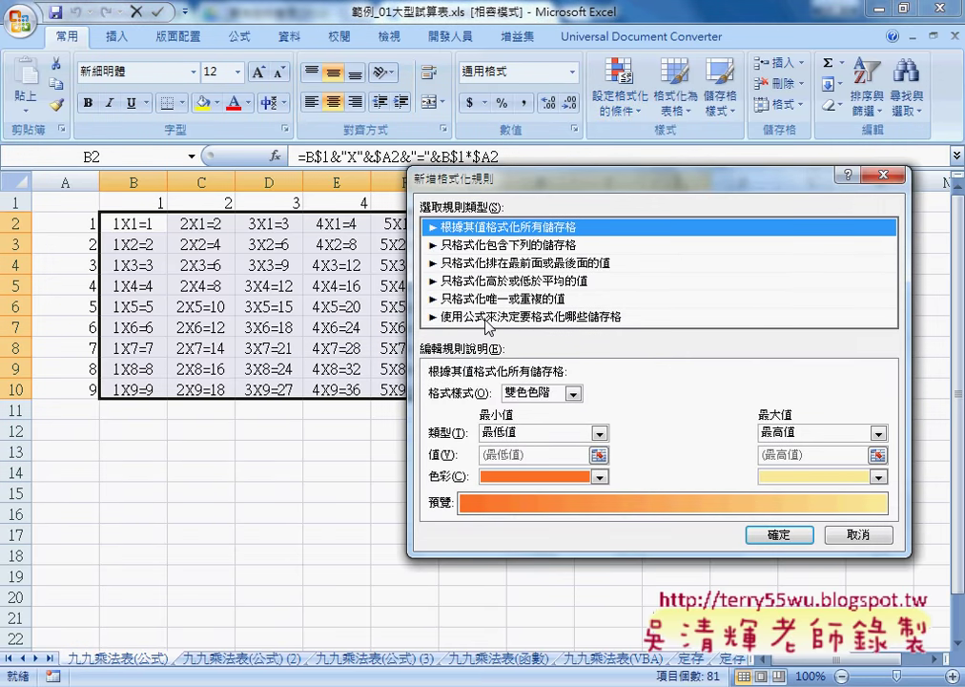
{"action": "left_click", "coordinate": [487, 318]}
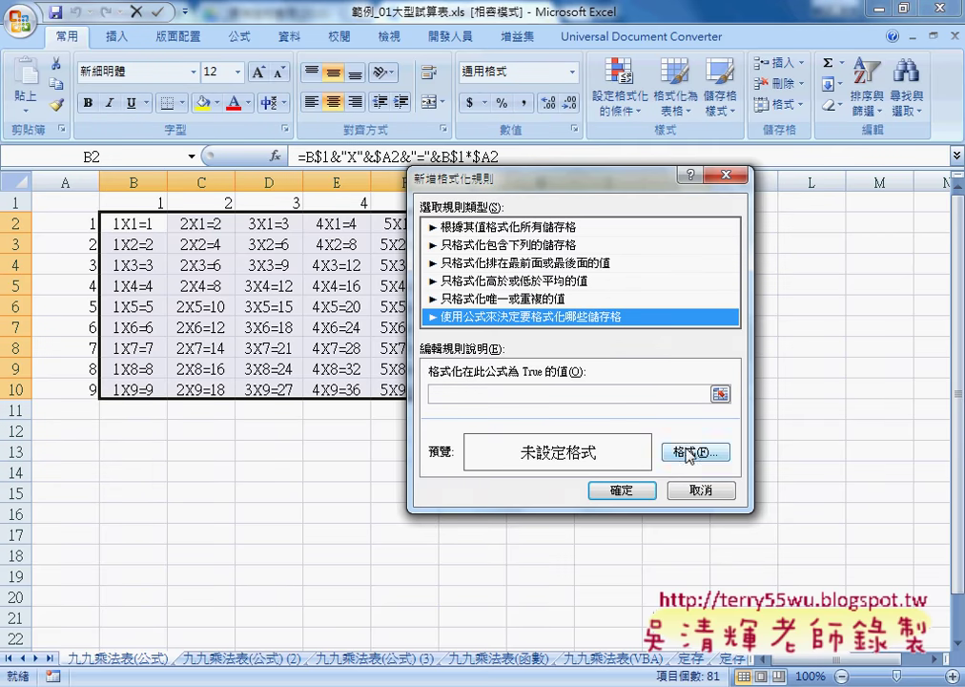
{"action": "left_click", "coordinate": [703, 490]}
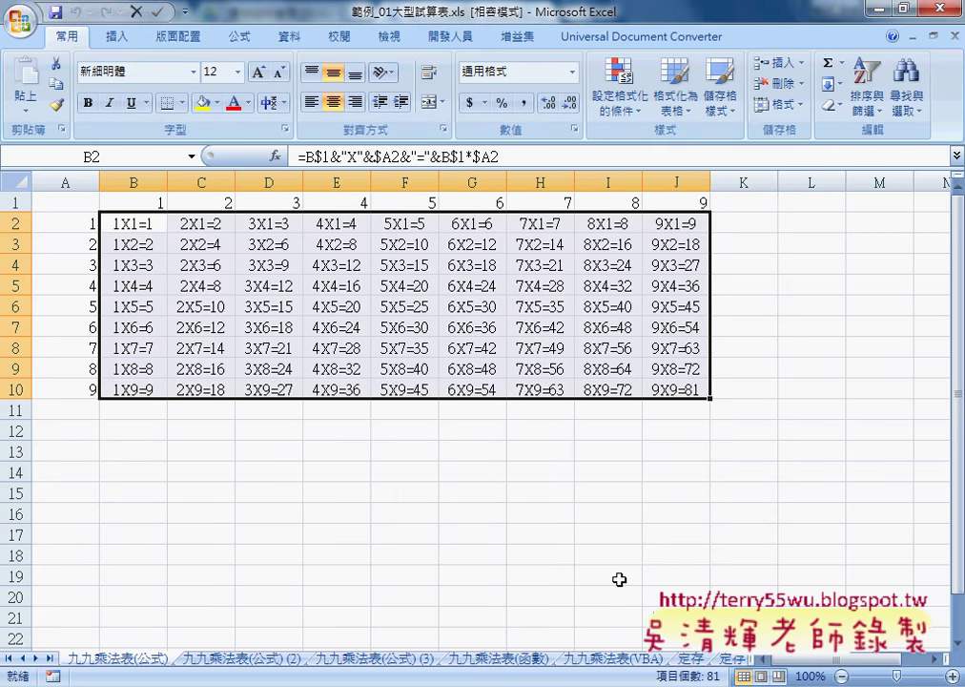
{"action": "left_click", "coordinate": [620, 658]}
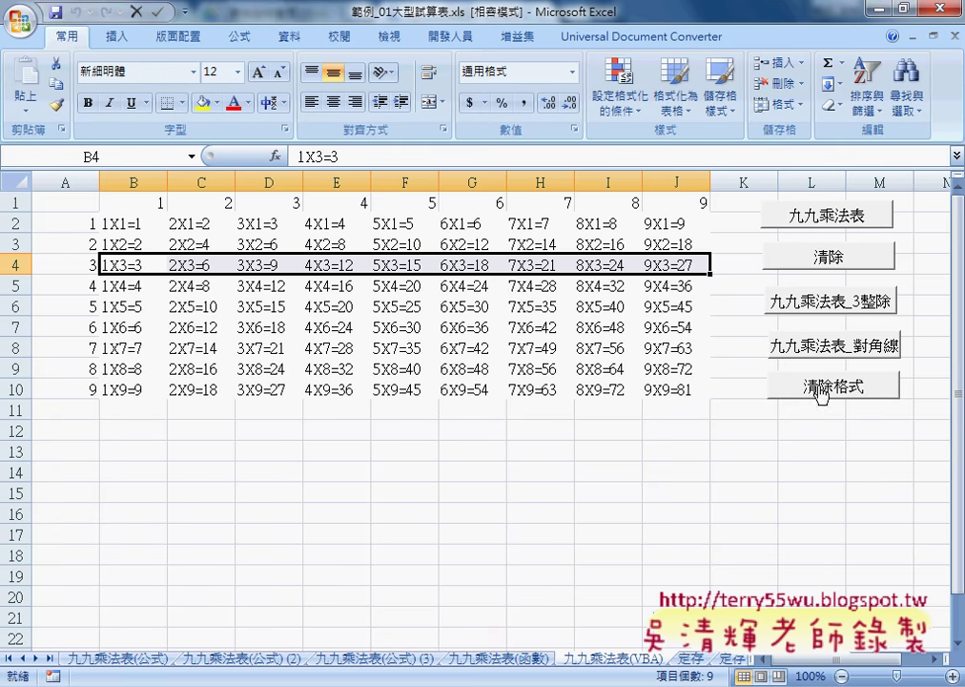
Run 九九乘法表_對角線 to colour the diagonals yellow, then check B2 (1X1=1), C3 (2X2=4), D4 (3X3=9).
{"action": "left_click", "coordinate": [812, 350]}
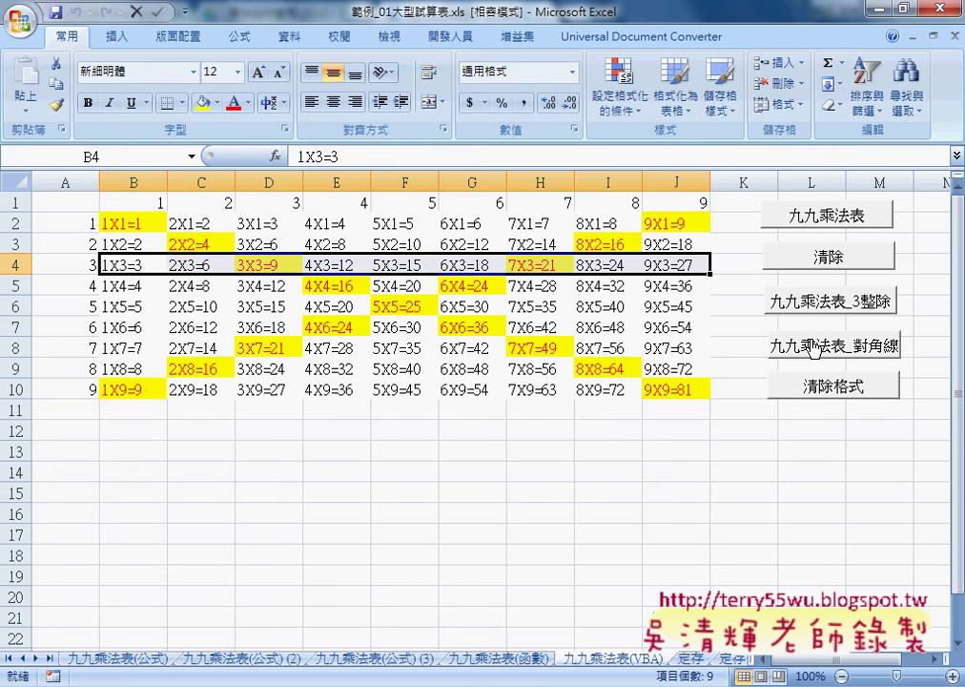
{"action": "left_click_drag", "start_coordinate": [118, 222], "coordinate": [195, 244]}
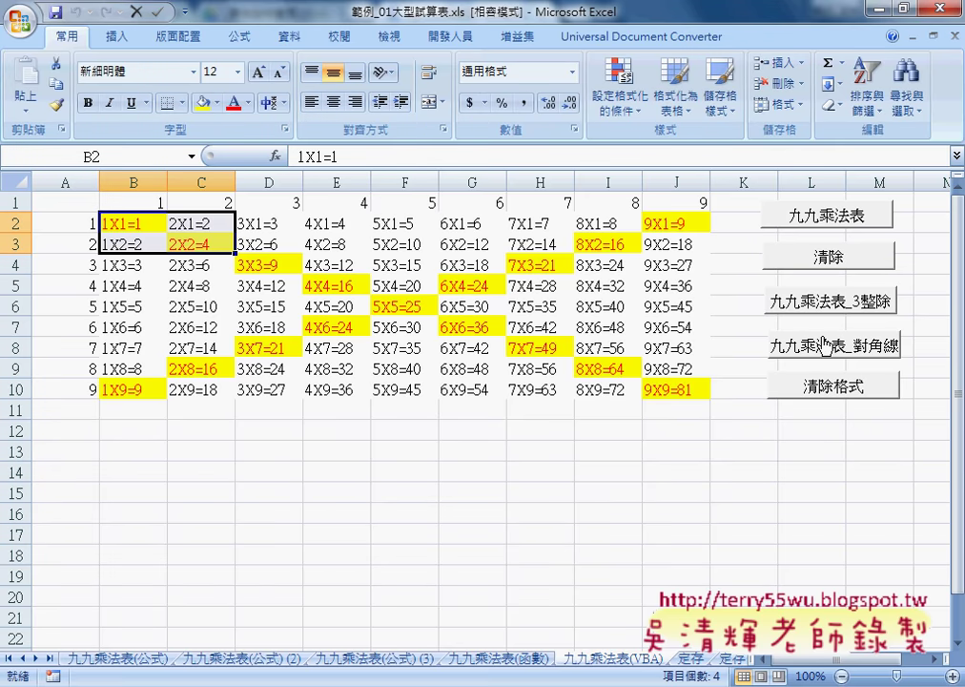
{"action": "left_click", "coordinate": [130, 221]}
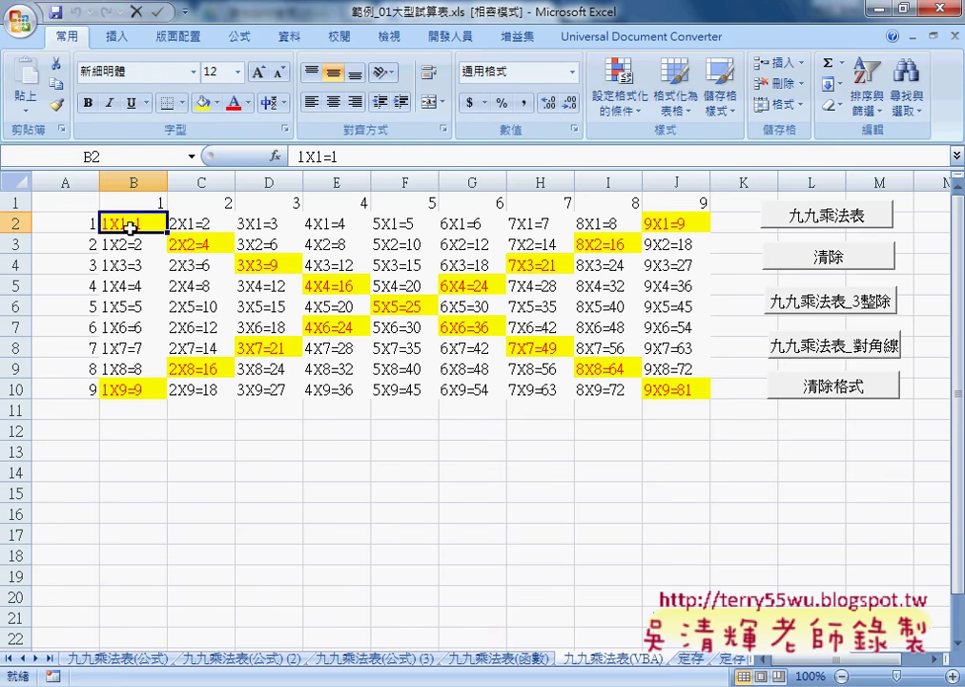
{"action": "left_click", "coordinate": [193, 250]}
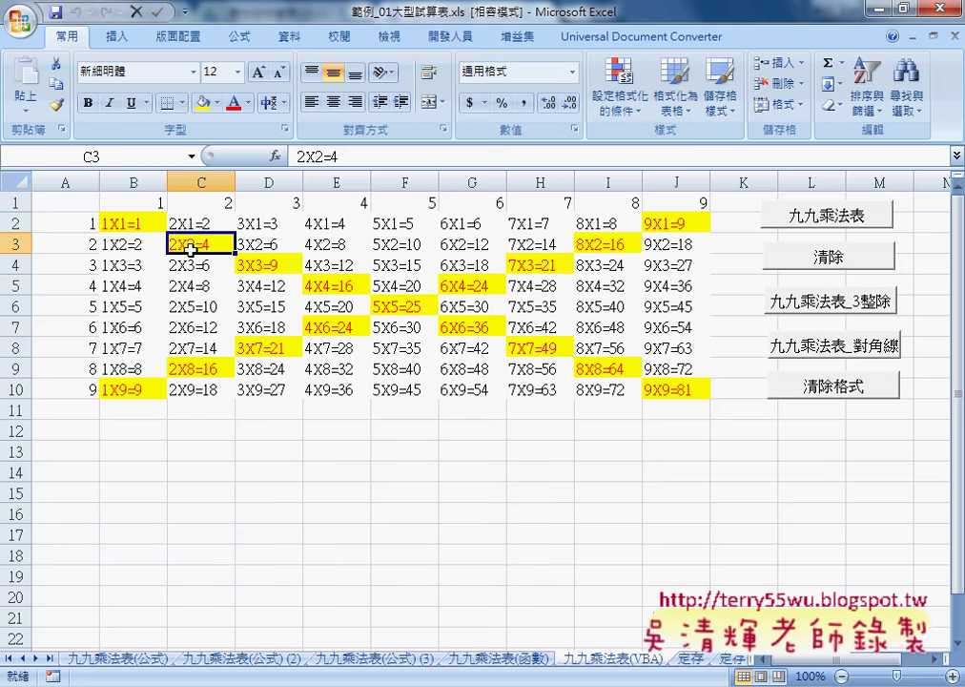
{"action": "left_click", "coordinate": [275, 268]}
{"action": "left_click", "coordinate": [125, 222]}
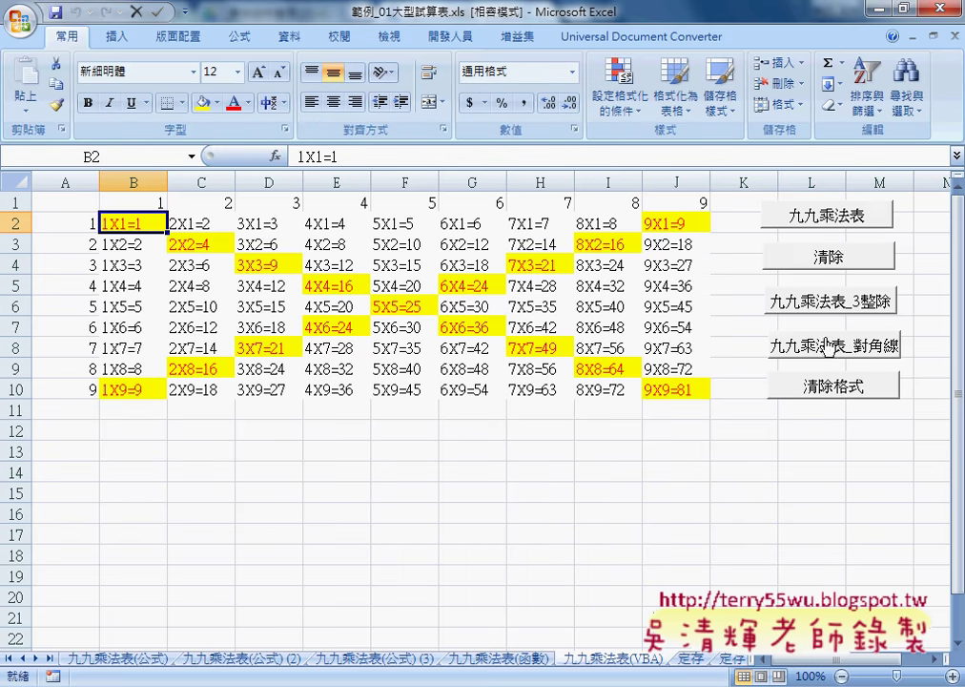
Return to 九九乘法表(公式) and open the 設定格式化的條件 (Conditional Formatting) menu.
{"action": "left_click", "coordinate": [117, 660]}
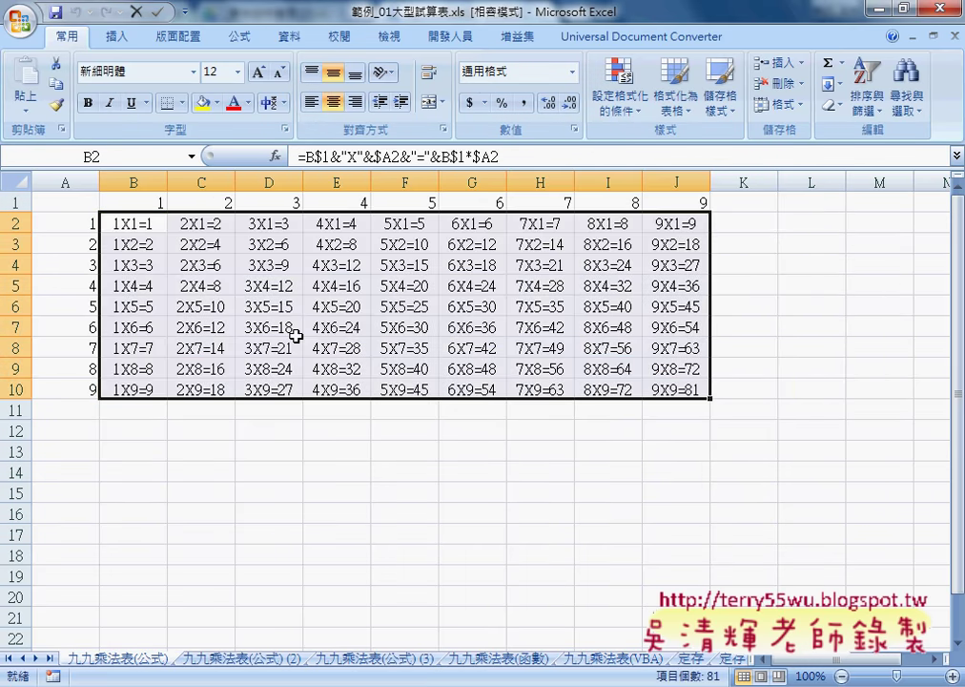
{"action": "left_click", "coordinate": [620, 105]}
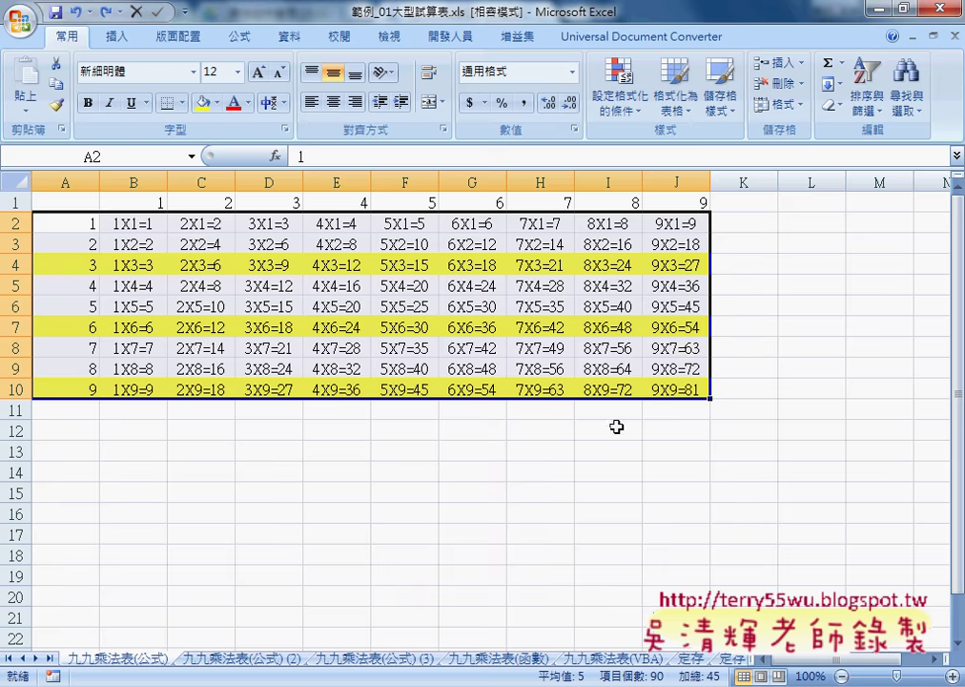
Apply the every-third-row rule and check the yellow rows 4, 7 and 10.
{"action": "left_click", "coordinate": [534, 431]}
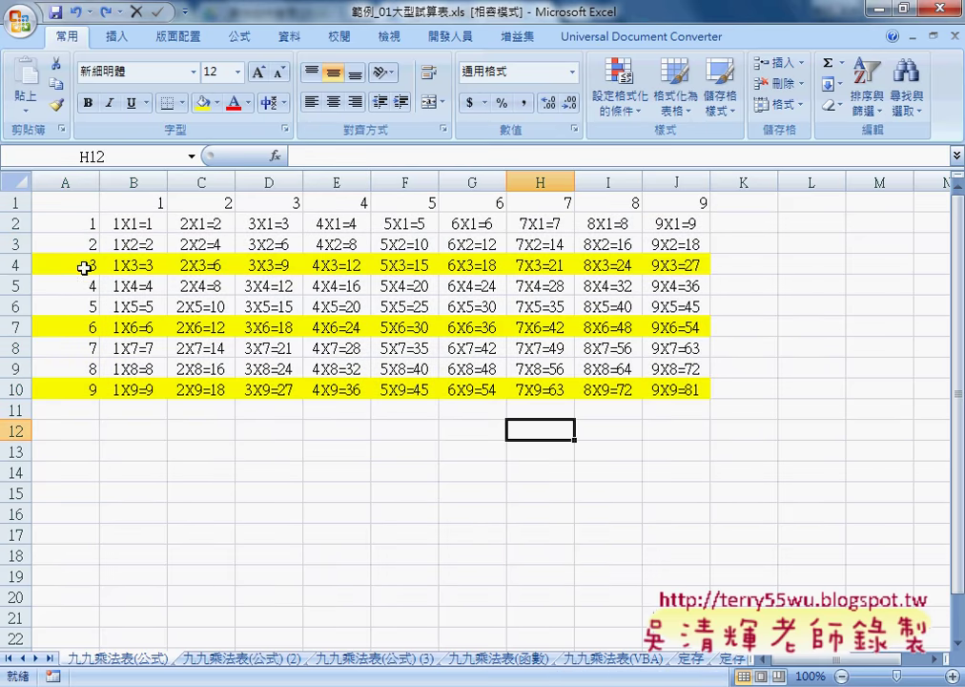
{"action": "left_click_drag", "start_coordinate": [53, 264], "coordinate": [691, 264]}
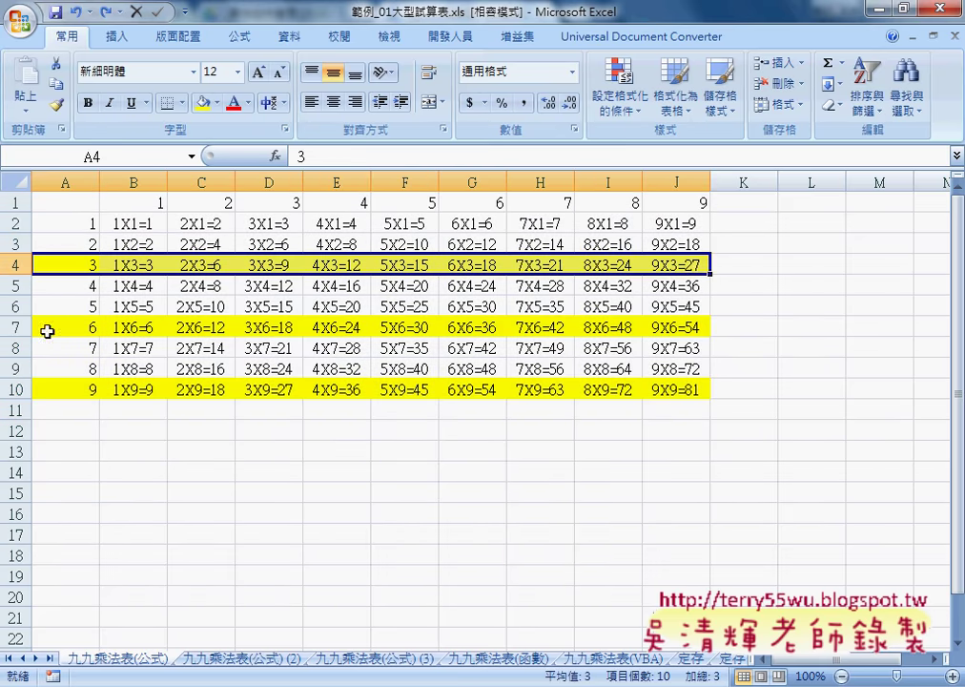
{"action": "left_click_drag", "start_coordinate": [45, 327], "coordinate": [658, 326]}
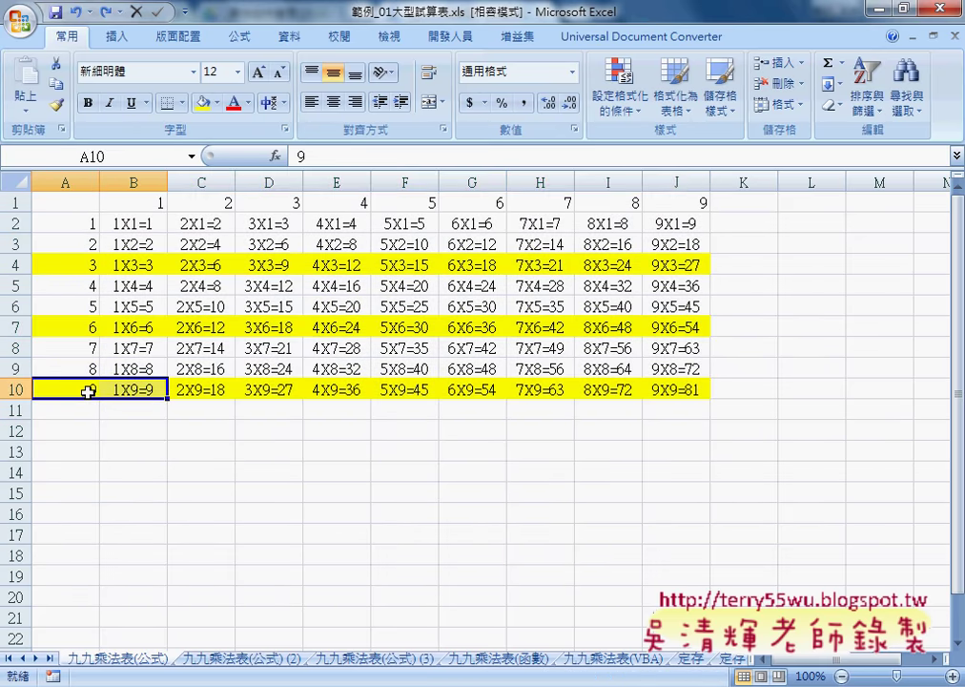
{"action": "mouse_move", "coordinate": [82, 390]}
{"action": "left_mouse_down"}
{"action": "mouse_move", "coordinate": [561, 401]}
{"action": "mouse_move", "coordinate": [683, 388]}
{"action": "left_mouse_up"}
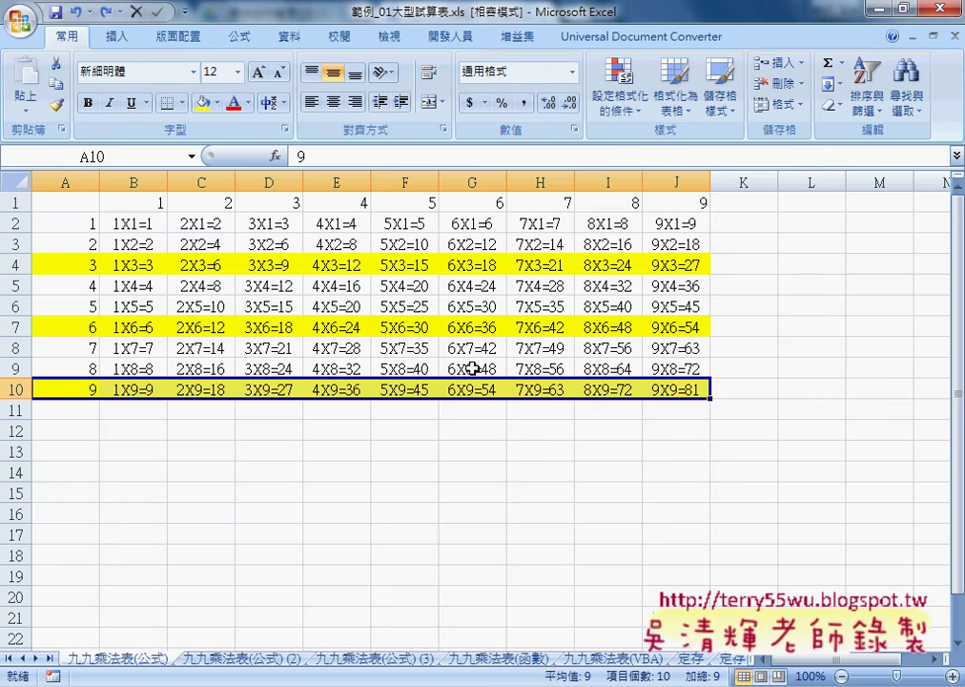
{"action": "left_click_drag", "start_coordinate": [81, 264], "coordinate": [679, 270]}
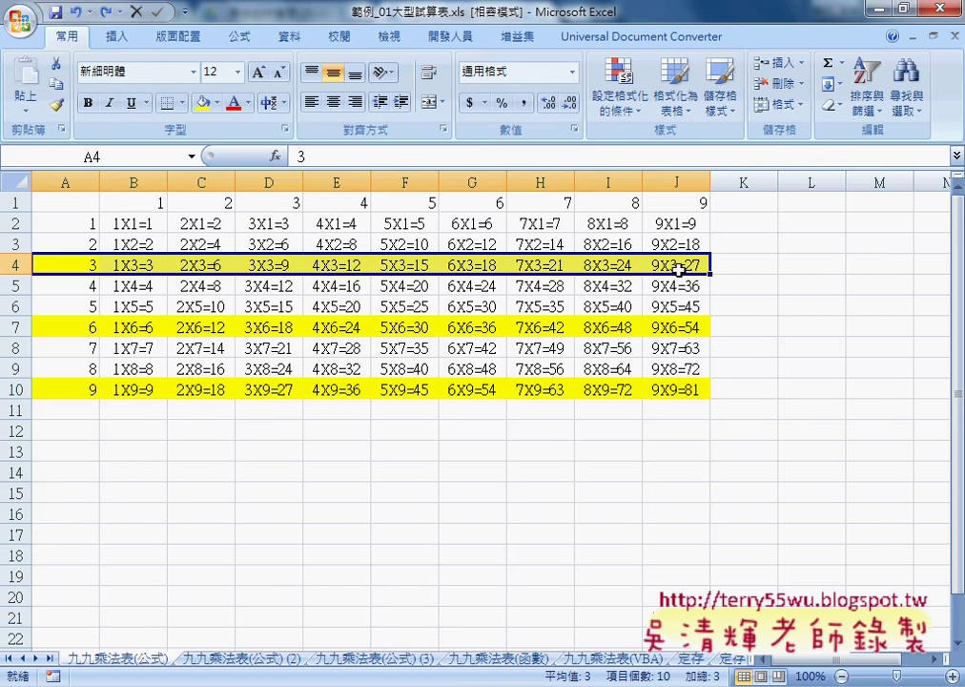
Undo the yellow highlighting with Ctrl+Z and select empty cell A12.
{"action": "key", "text": "ctrl+z"}
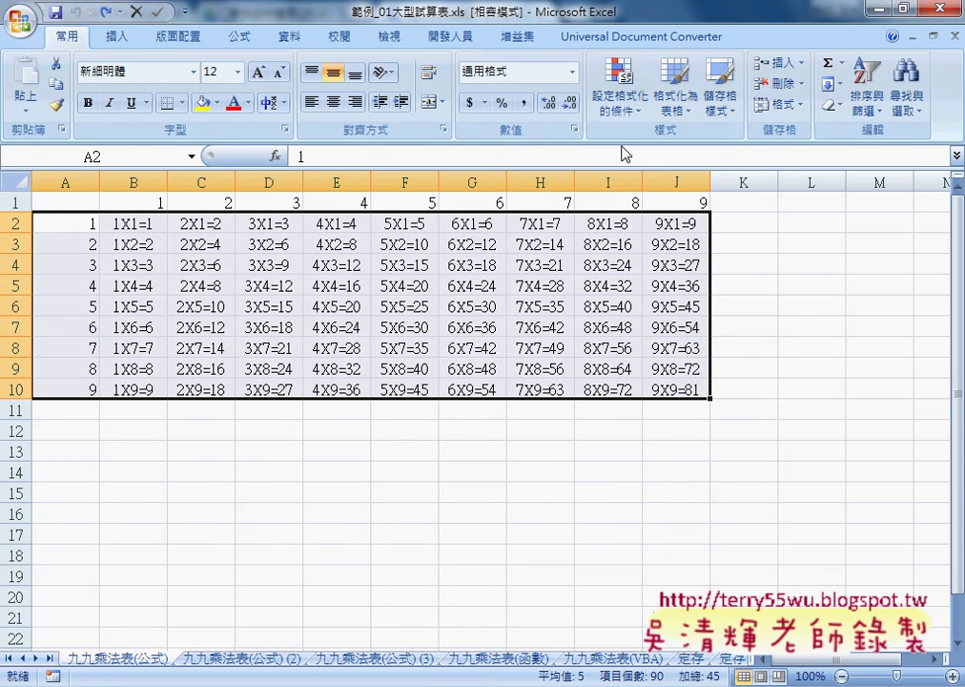
{"action": "left_click", "coordinate": [620, 91]}
{"action": "mouse_move", "coordinate": [658, 367]}
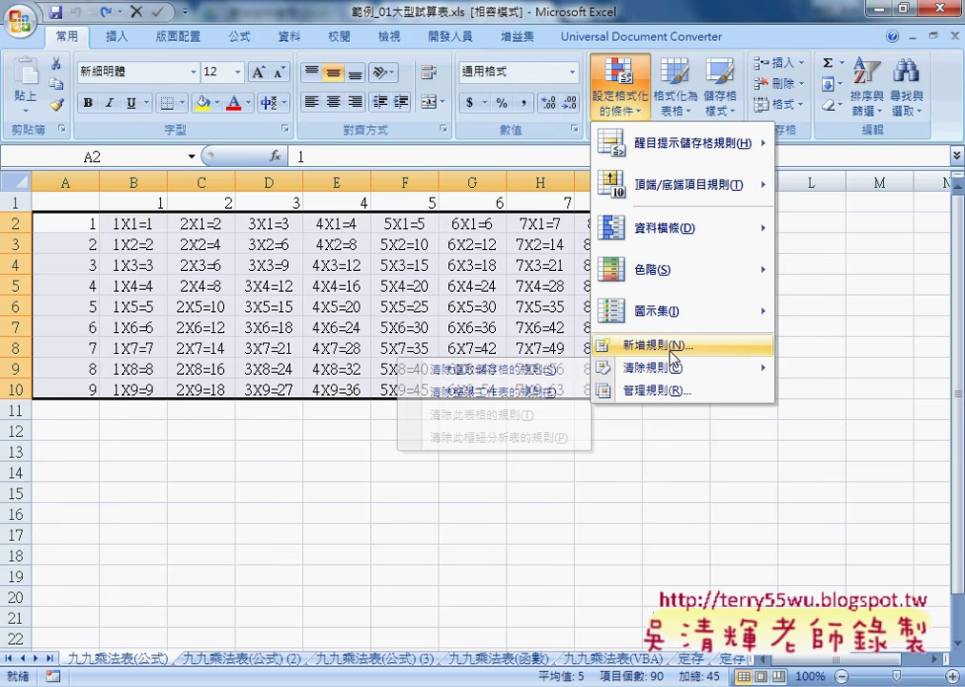
{"action": "left_click", "coordinate": [88, 431]}
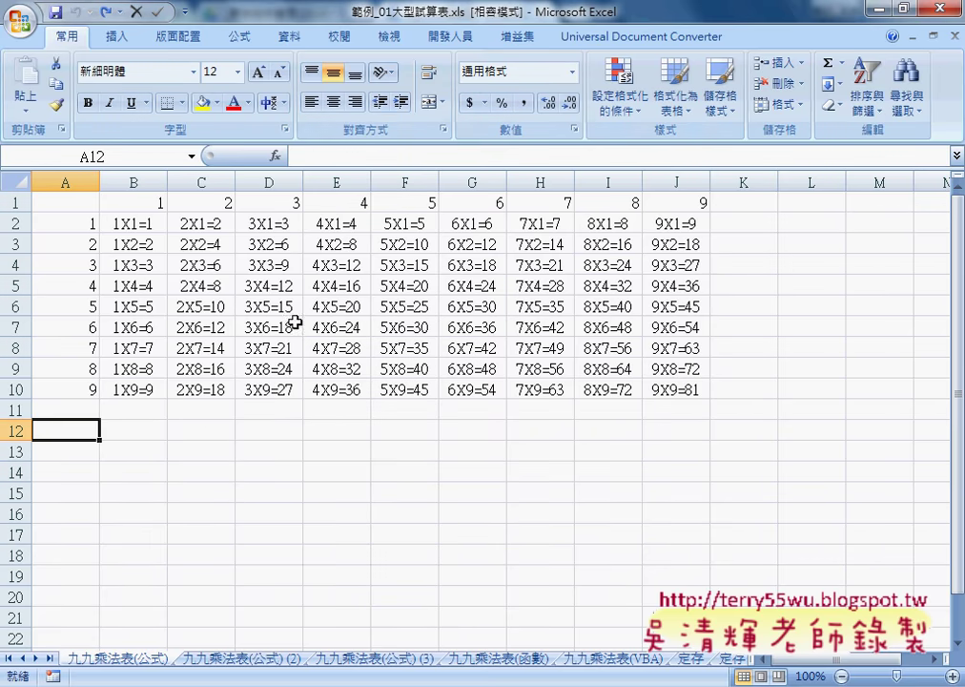
Enter =MOD(A2,3) in A12 with Number A2 and Divisor 3.
{"action": "left_click", "coordinate": [276, 156]}
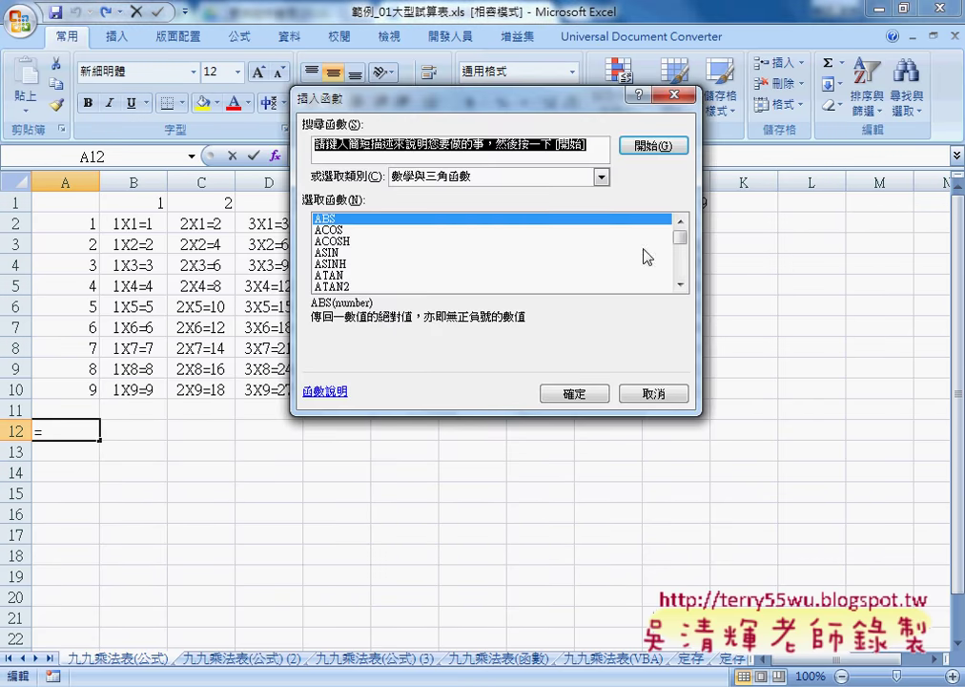
{"action": "scroll", "coordinate": [678, 241], "scroll_direction": "down", "scroll_amount": 1}
{"action": "left_click_drag", "start_coordinate": [680, 245], "coordinate": [680, 254]}
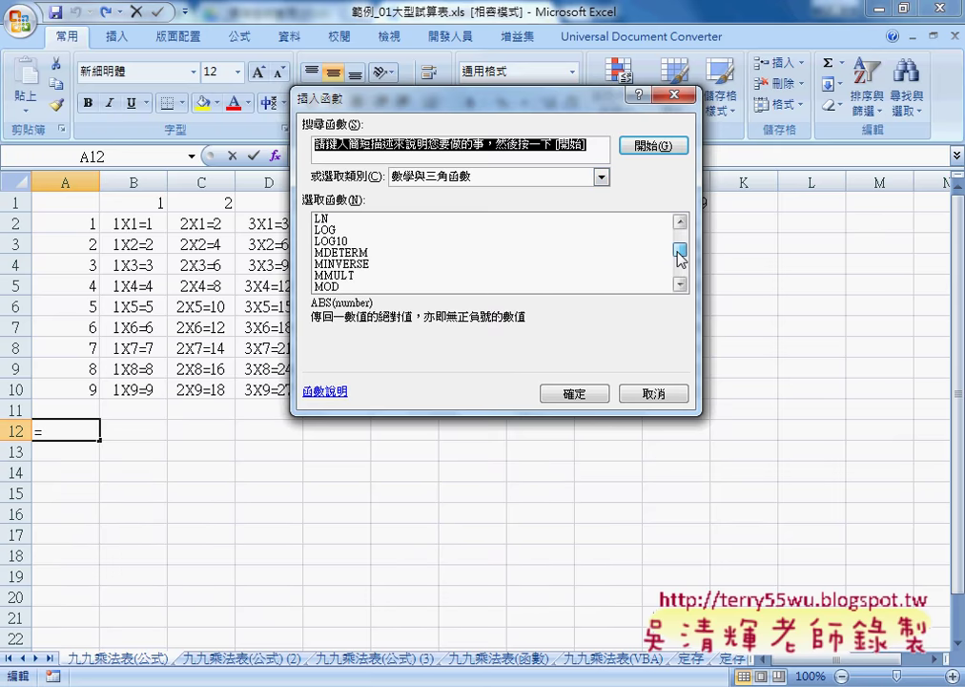
{"action": "left_click", "coordinate": [332, 230]}
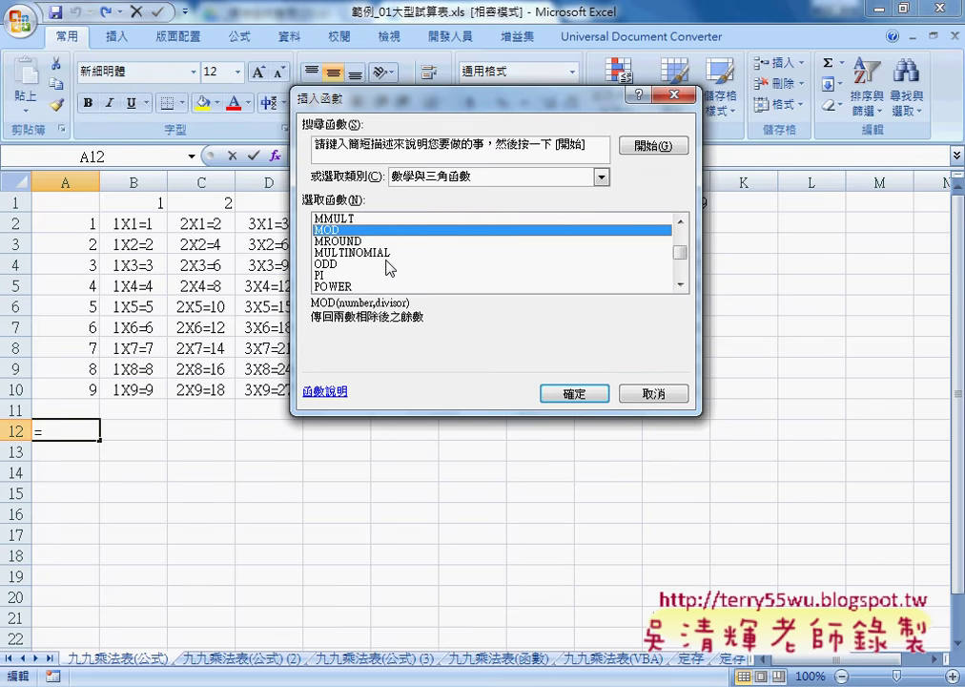
{"action": "left_click", "coordinate": [574, 393]}
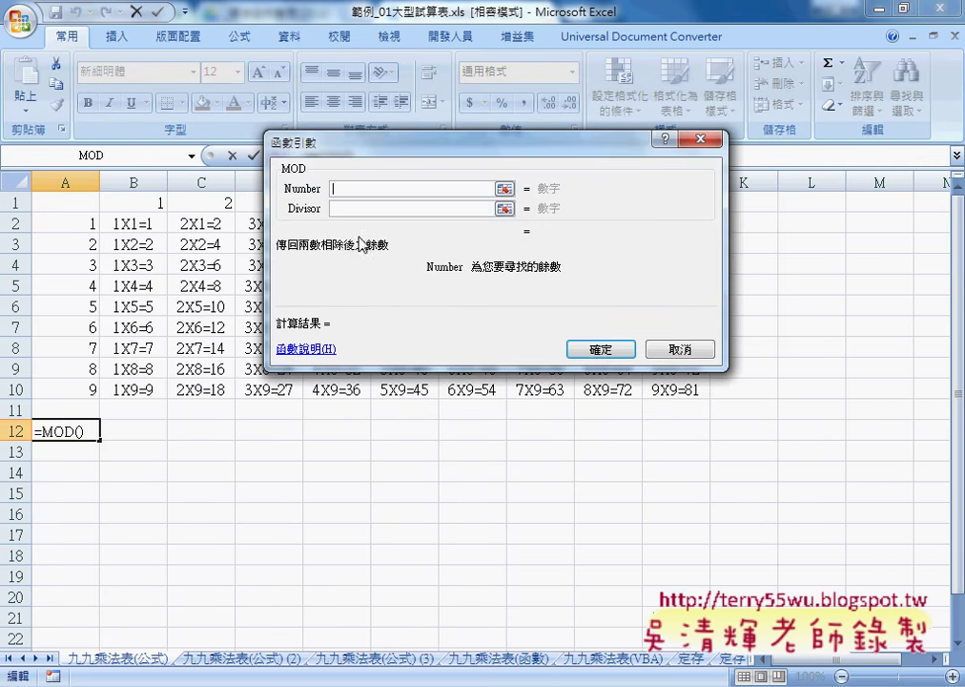
{"action": "left_click", "coordinate": [70, 225]}
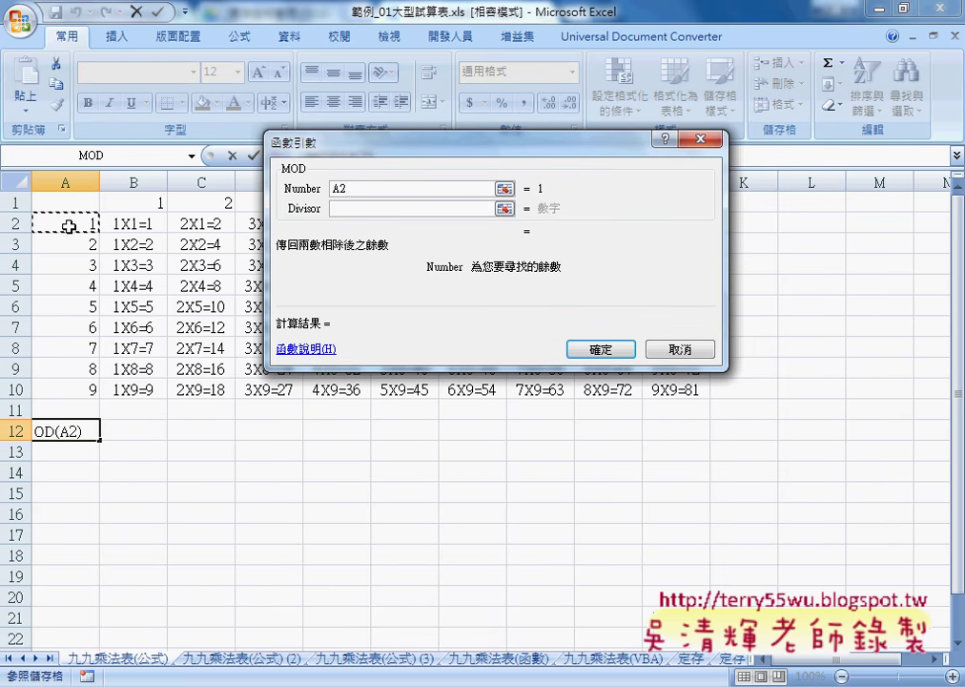
{"action": "left_click", "coordinate": [345, 209]}
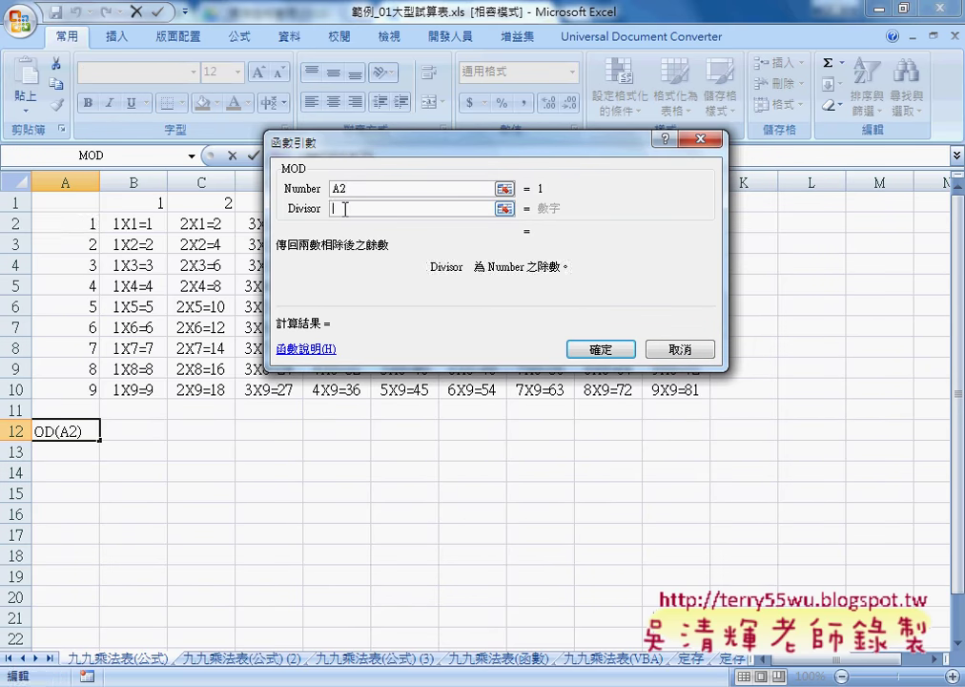
{"action": "type", "text": "3"}
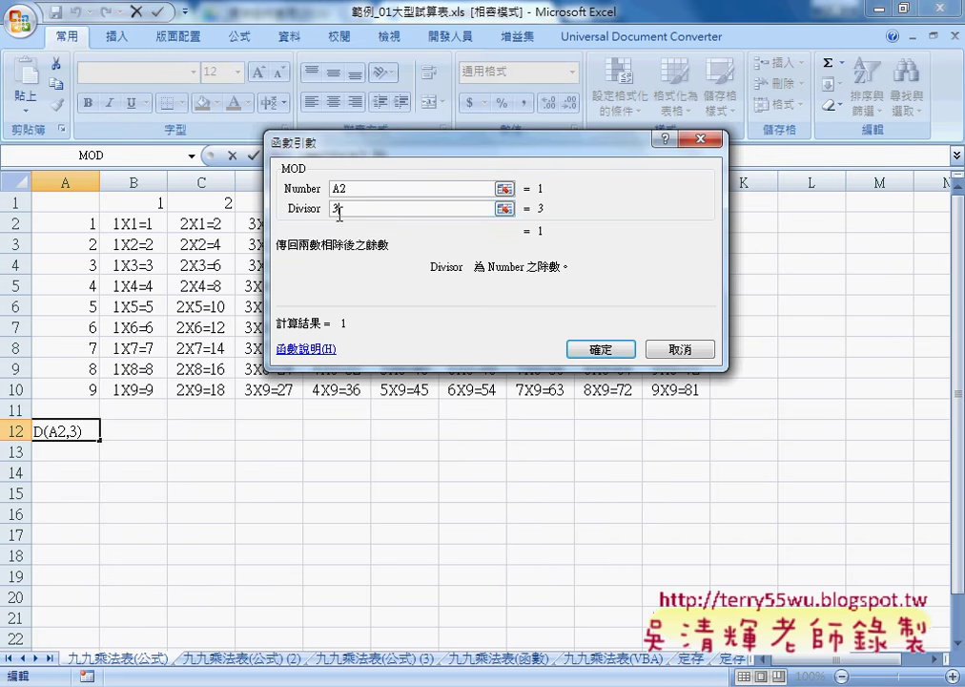
{"action": "left_click", "coordinate": [603, 349]}
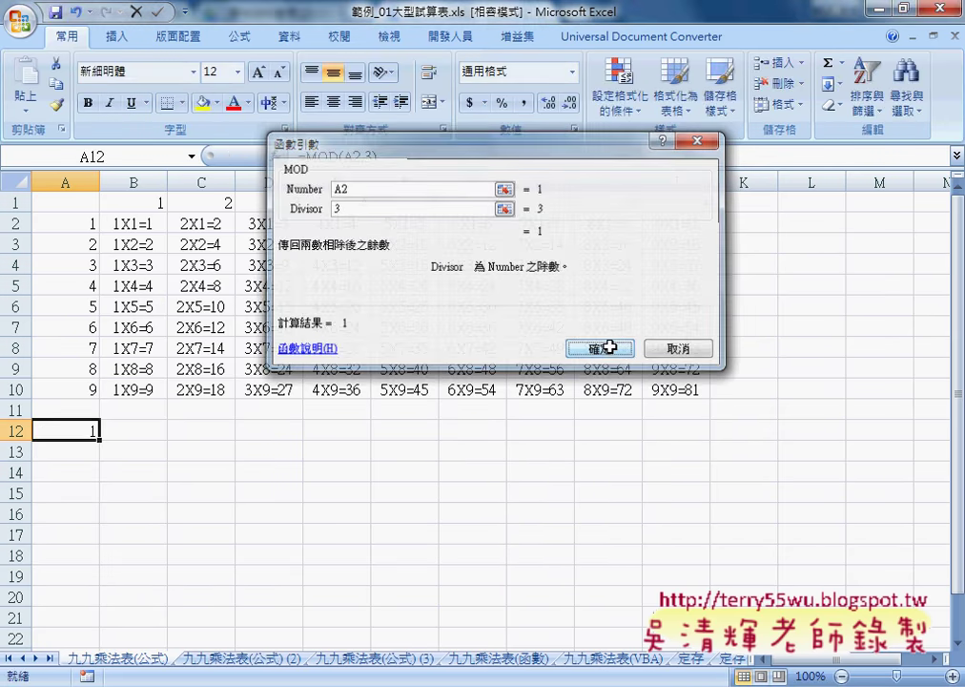
Fill the MOD formula down to A20 and compare the 1, 2, 0 remainders.
{"action": "scroll", "coordinate": [414, 423], "scroll_direction": "down", "scroll_amount": 1}
{"action": "mouse_move", "coordinate": [99, 379]}
{"action": "left_mouse_down"}
{"action": "mouse_move", "coordinate": [110, 545]}
{"action": "mouse_move", "coordinate": [101, 543]}
{"action": "left_mouse_up"}
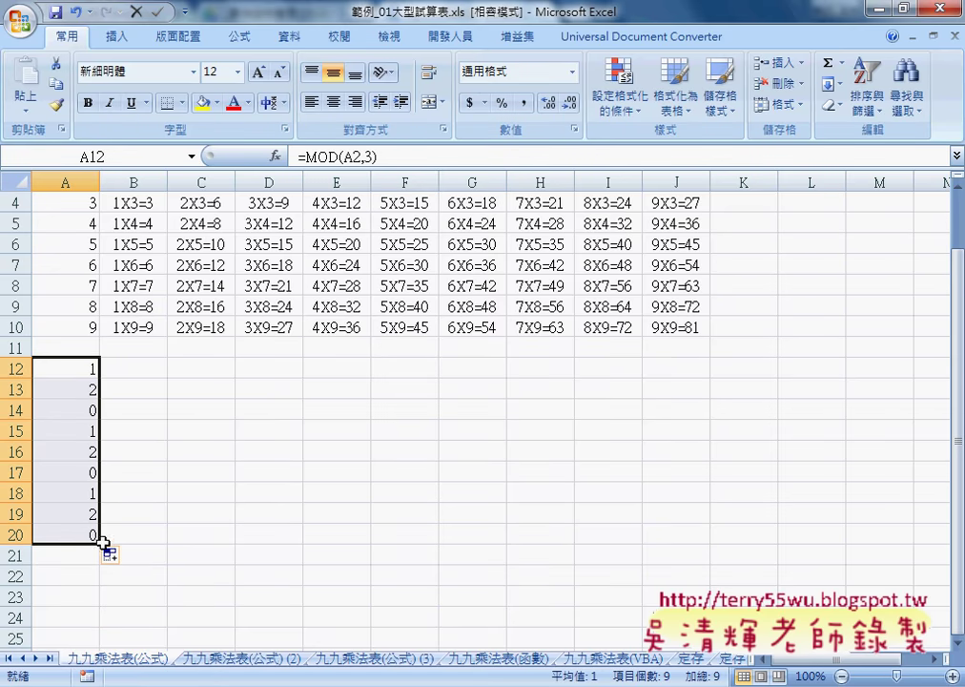
{"action": "scroll", "coordinate": [149, 392], "scroll_direction": "up", "scroll_amount": 1}
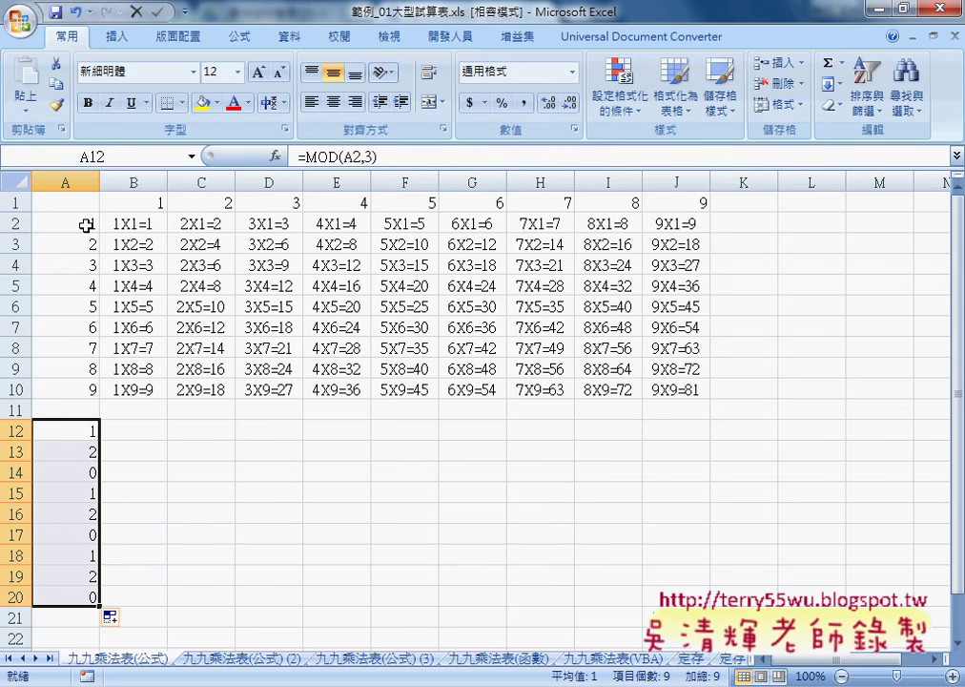
{"action": "left_click", "coordinate": [83, 427]}
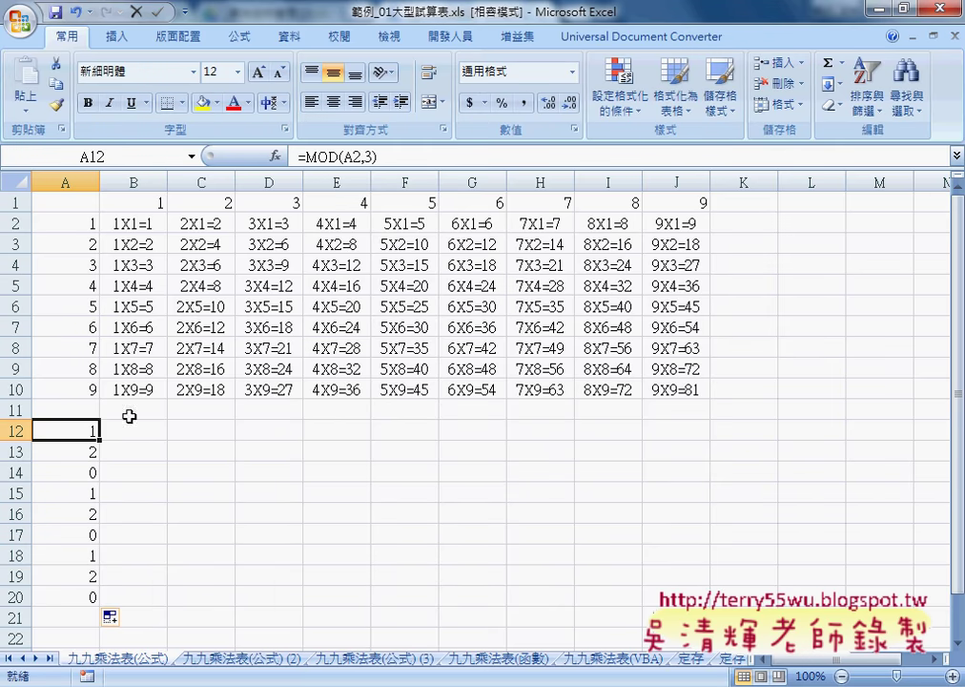
{"action": "left_click", "coordinate": [92, 472]}
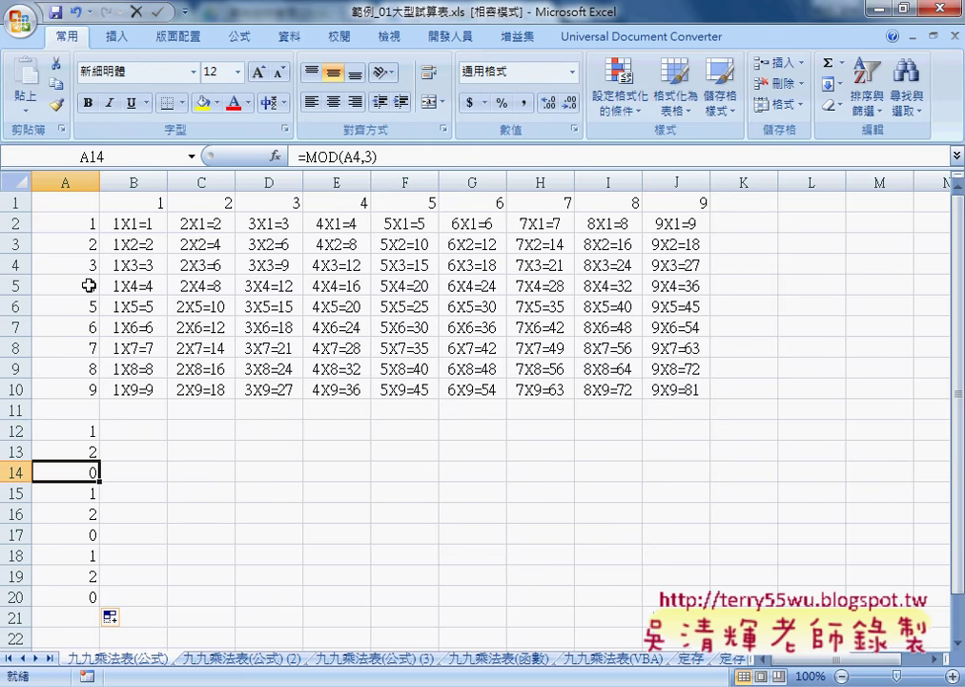
{"action": "left_click", "coordinate": [86, 494]}
{"action": "left_click", "coordinate": [88, 514]}
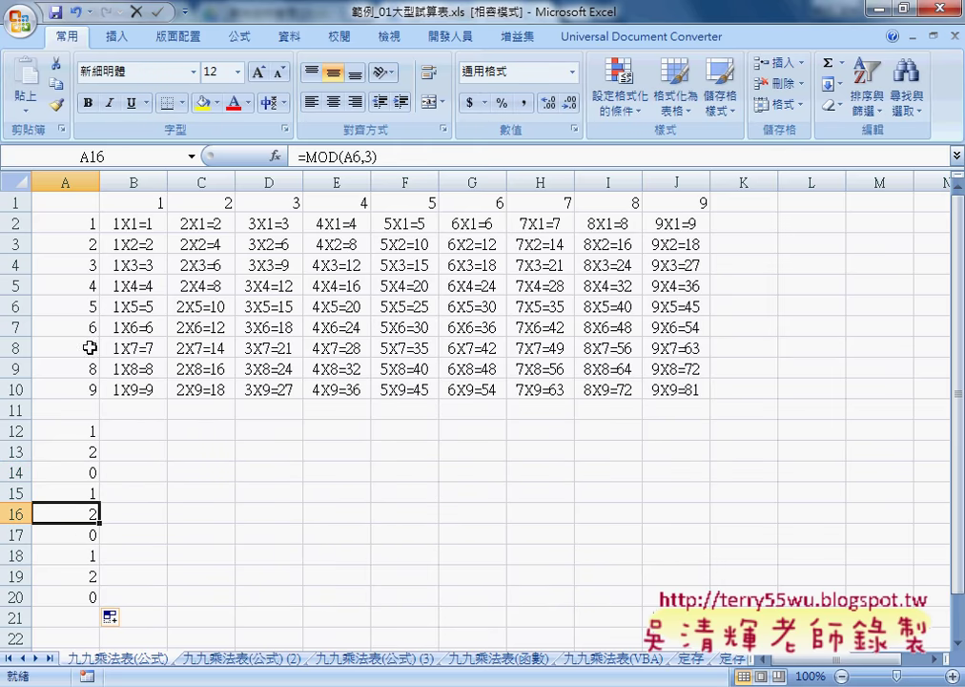
{"action": "left_click", "coordinate": [89, 535]}
{"action": "left_click", "coordinate": [89, 471]}
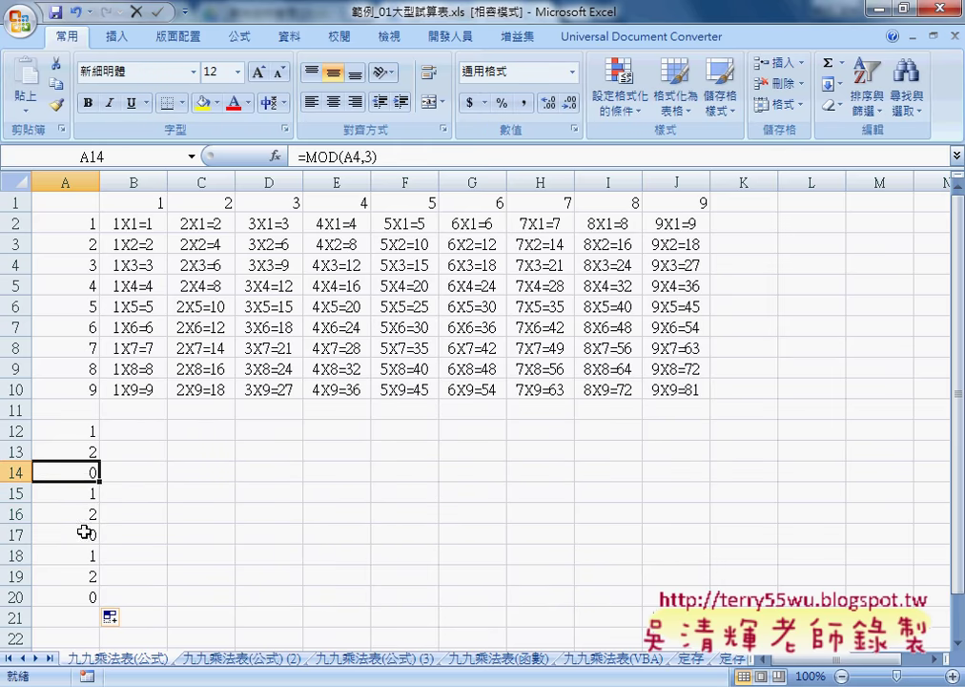
{"action": "left_click", "coordinate": [88, 531]}
{"action": "left_click", "coordinate": [89, 595]}
{"action": "left_click", "coordinate": [89, 472]}
{"action": "left_click", "coordinate": [86, 535]}
{"action": "left_click", "coordinate": [86, 596]}
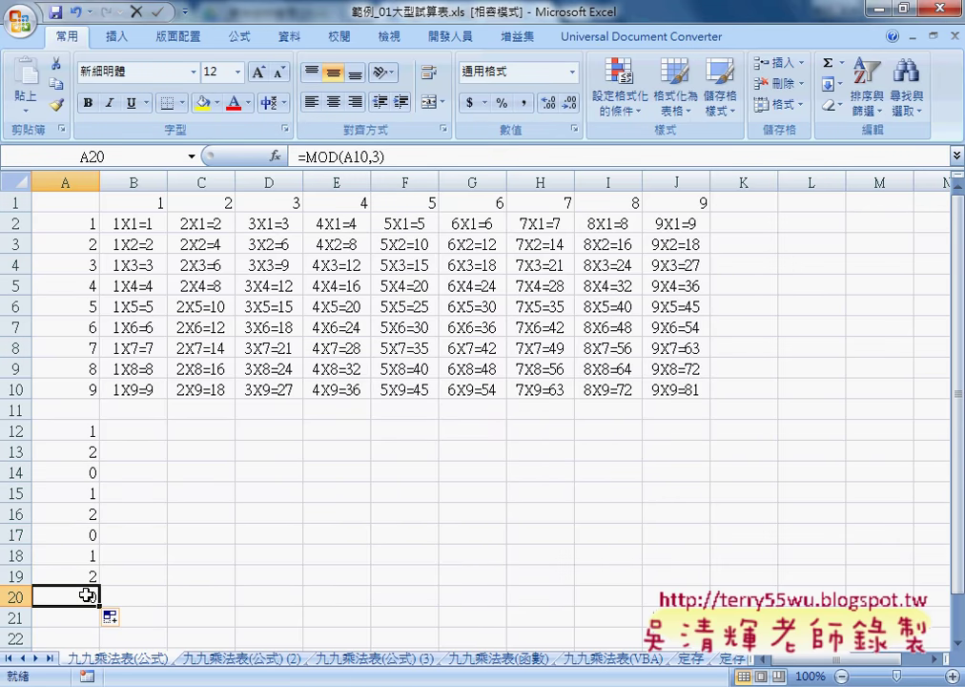
Clear the trial MOD results in A12:A20.
{"action": "left_click_drag", "start_coordinate": [76, 432], "coordinate": [86, 593]}
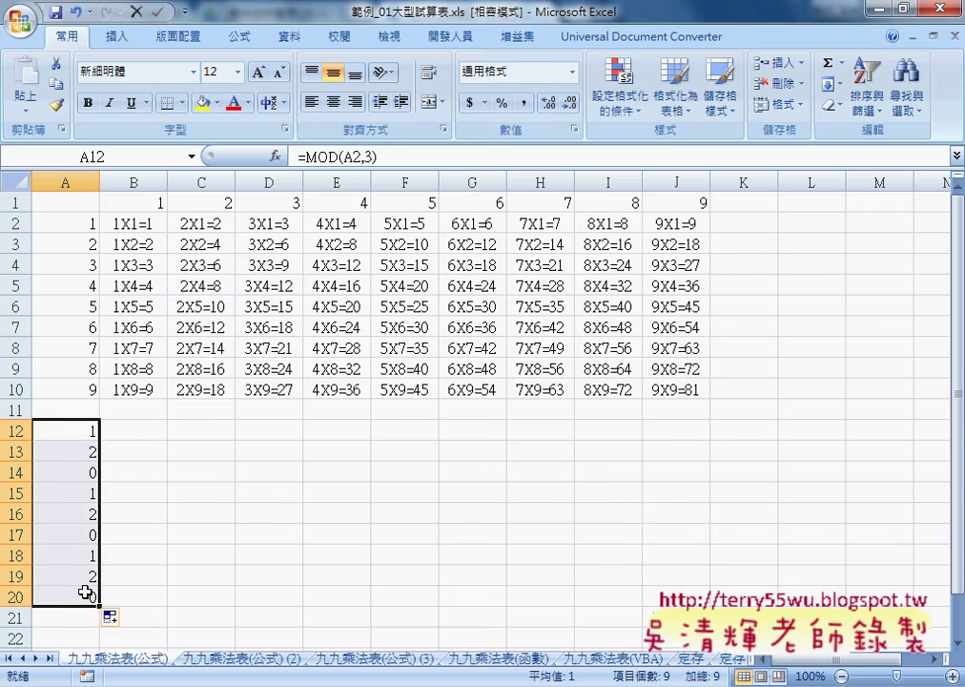
{"action": "key", "text": "Delete"}
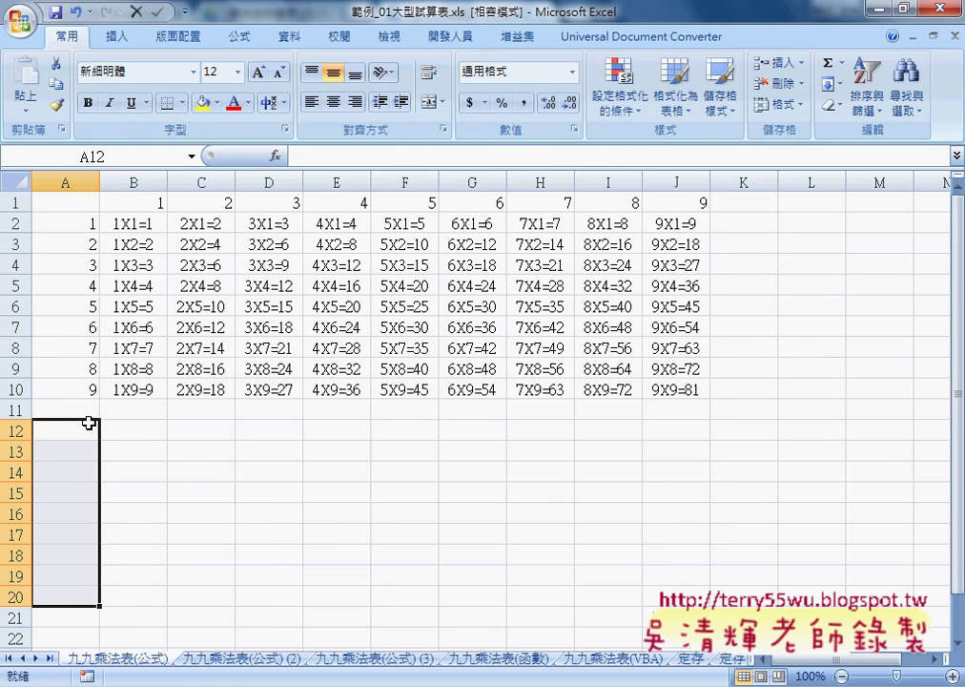
{"action": "left_click", "coordinate": [61, 223]}
Select A2:J10 and start a new rule of type 'Use a formula to determine which cells to format'.
{"action": "left_click_drag", "start_coordinate": [61, 222], "coordinate": [679, 386]}
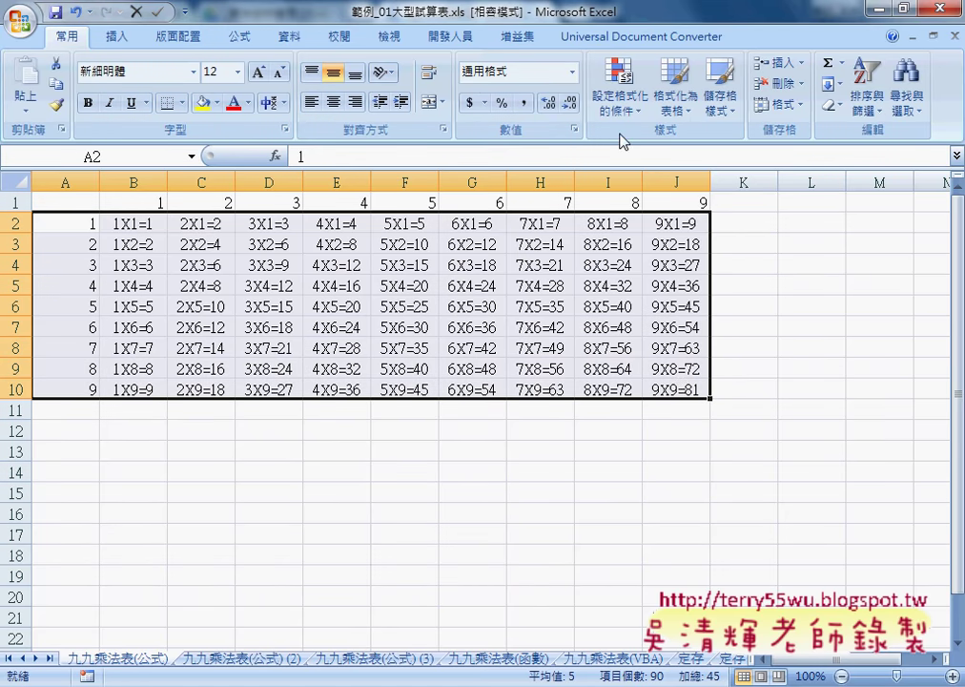
{"action": "left_click", "coordinate": [620, 96]}
{"action": "left_click", "coordinate": [653, 352]}
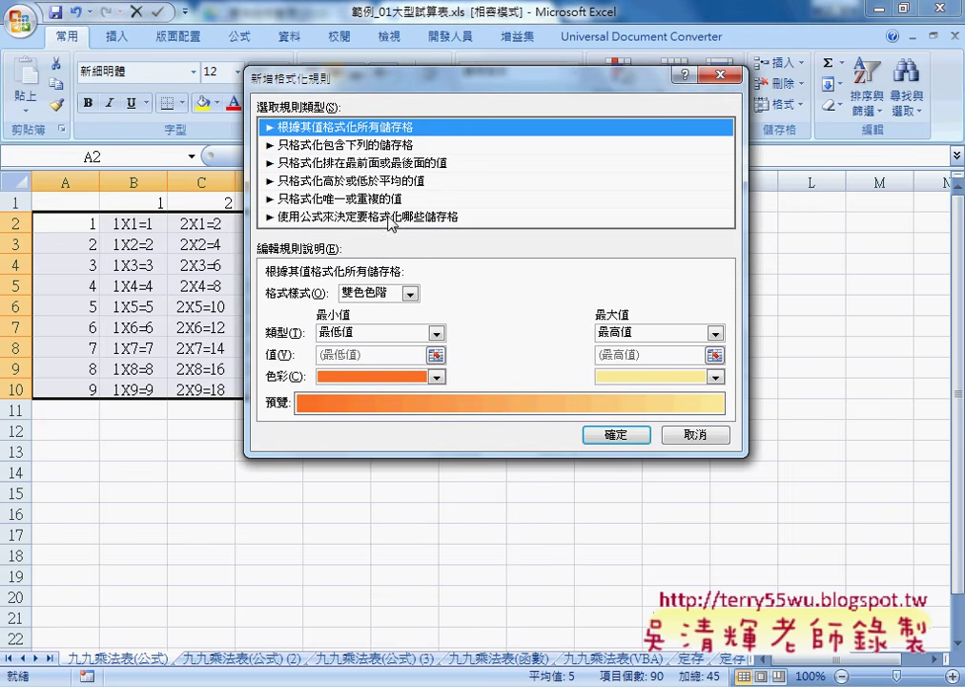
{"action": "left_click", "coordinate": [320, 162]}
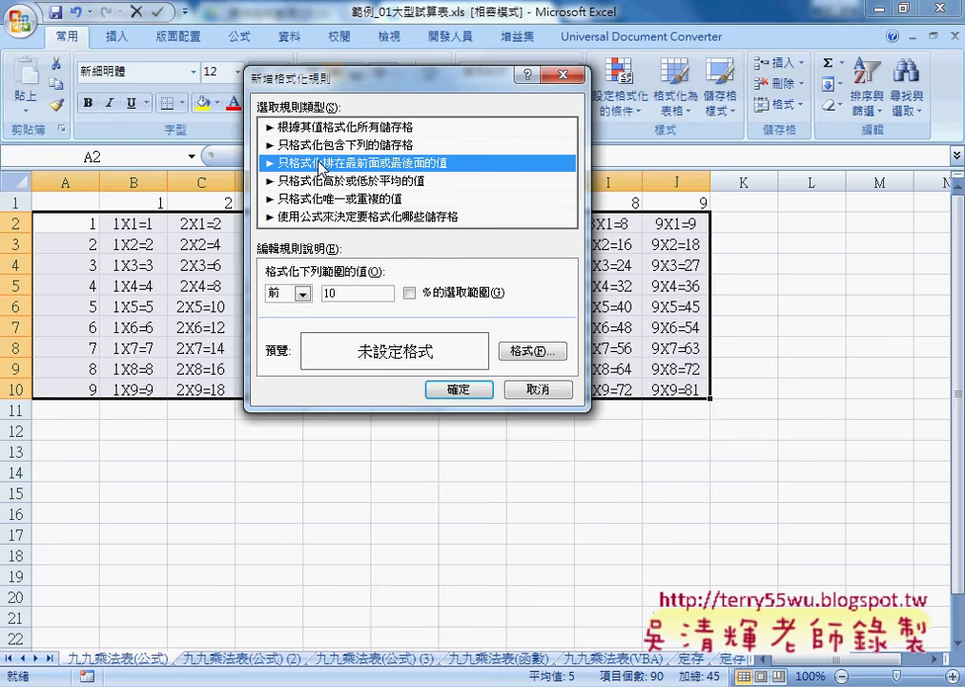
{"action": "left_click", "coordinate": [324, 180]}
{"action": "left_click", "coordinate": [324, 198]}
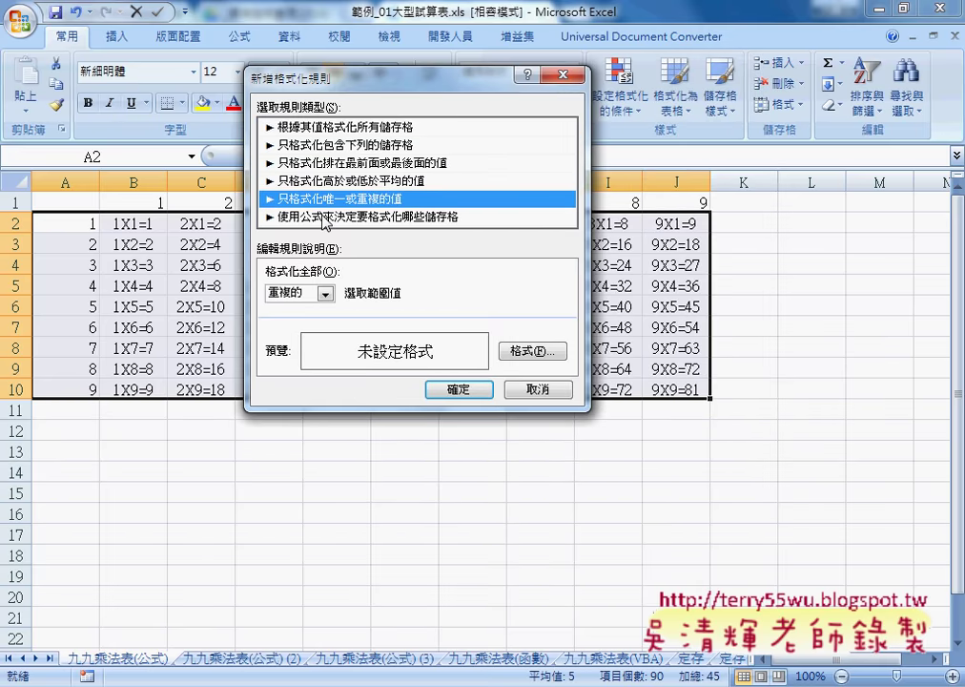
{"action": "left_click", "coordinate": [325, 218]}
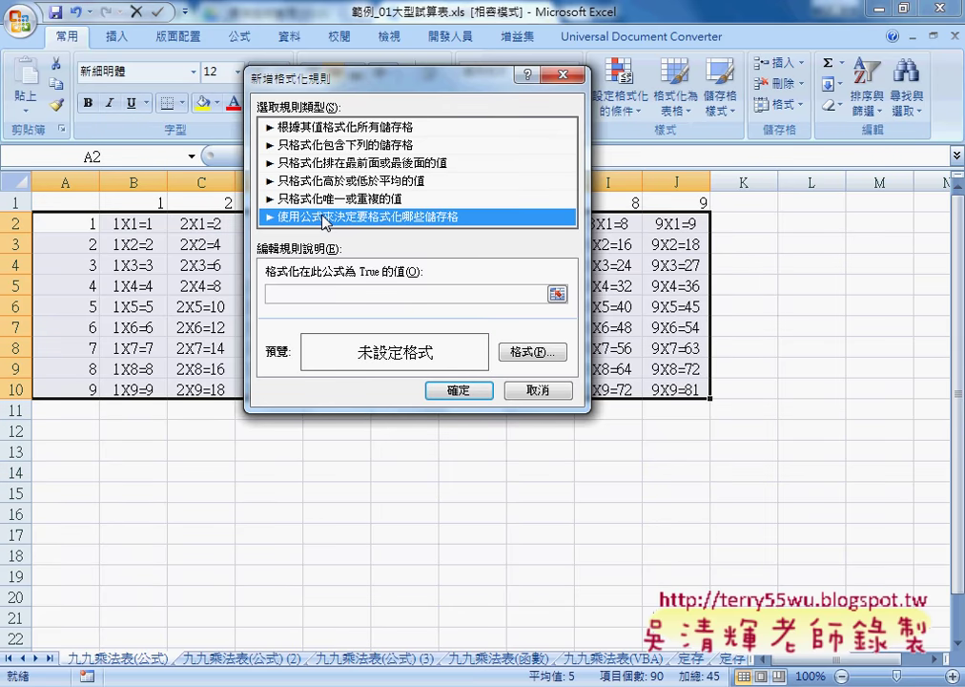
Enter the rule condition =mod(A2,3)=0.
{"action": "left_click", "coordinate": [301, 295]}
{"action": "type", "text": "="}
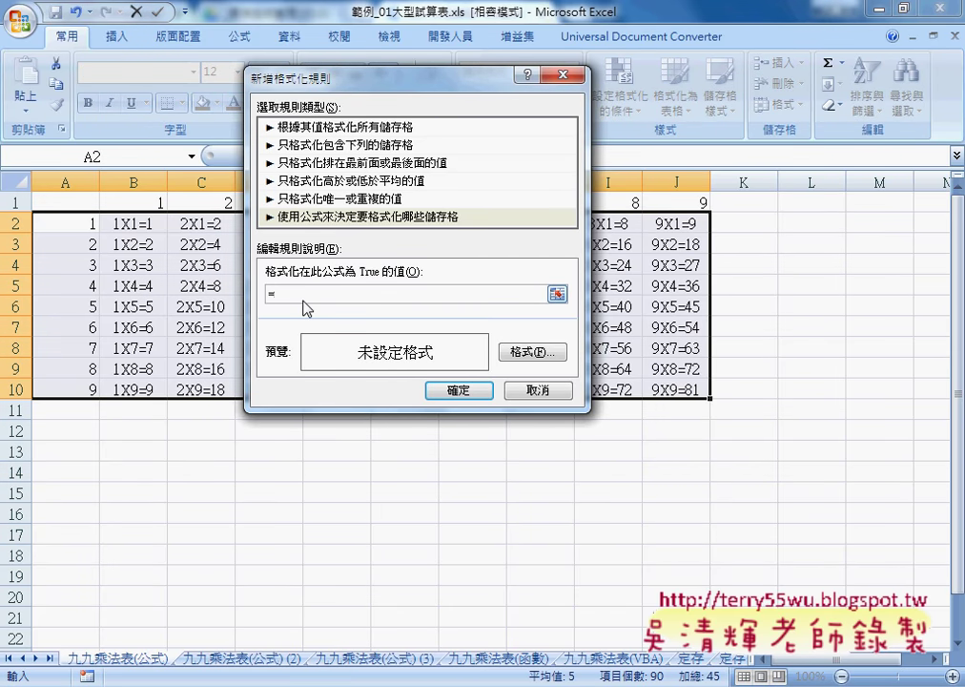
{"action": "type", "text": "mod"}
{"action": "type", "text": "("}
{"action": "type", "text": "A"}
{"action": "type", "text": "2"}
{"action": "type", "text": ","}
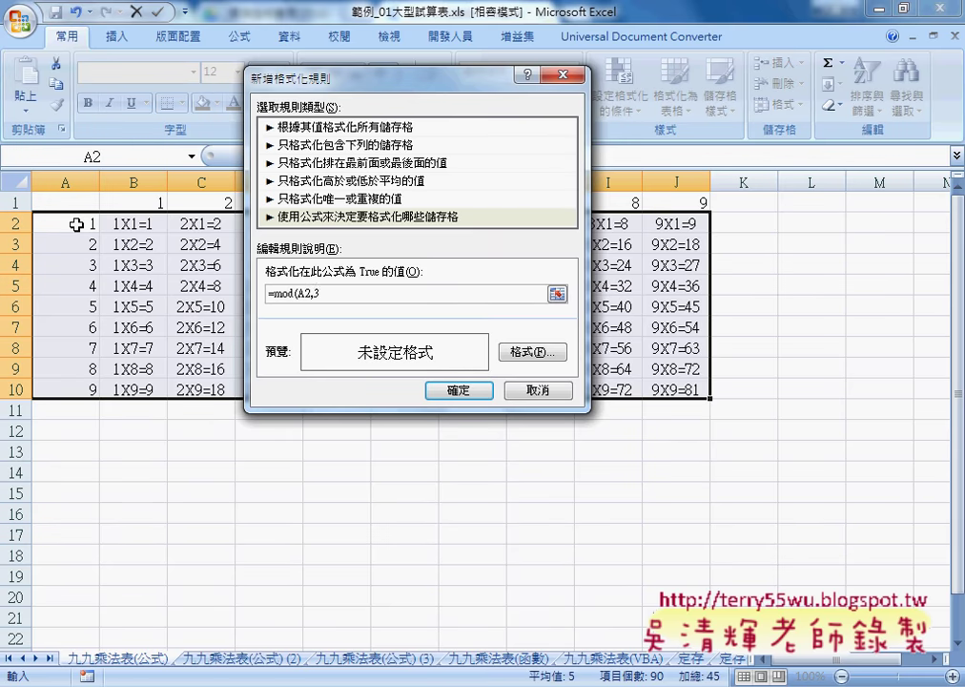
{"action": "type", "text": "3)"}
{"action": "type", "text": "="}
{"action": "type", "text": "0"}
Set the rule's format to a yellow fill.
{"action": "left_click", "coordinate": [527, 352]}
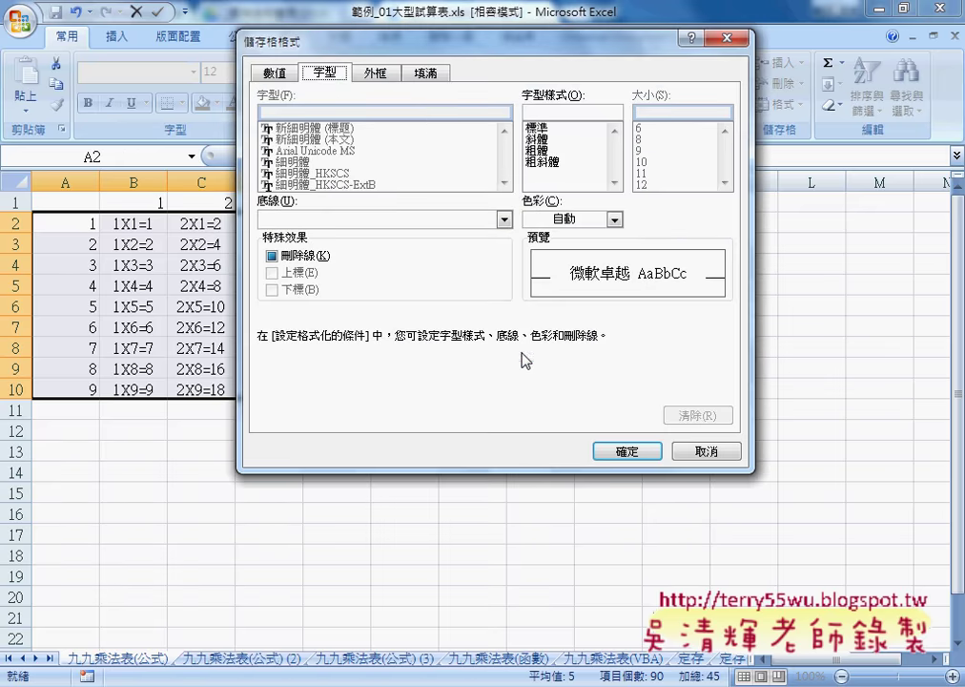
{"action": "left_click", "coordinate": [425, 72]}
{"action": "left_click", "coordinate": [327, 255]}
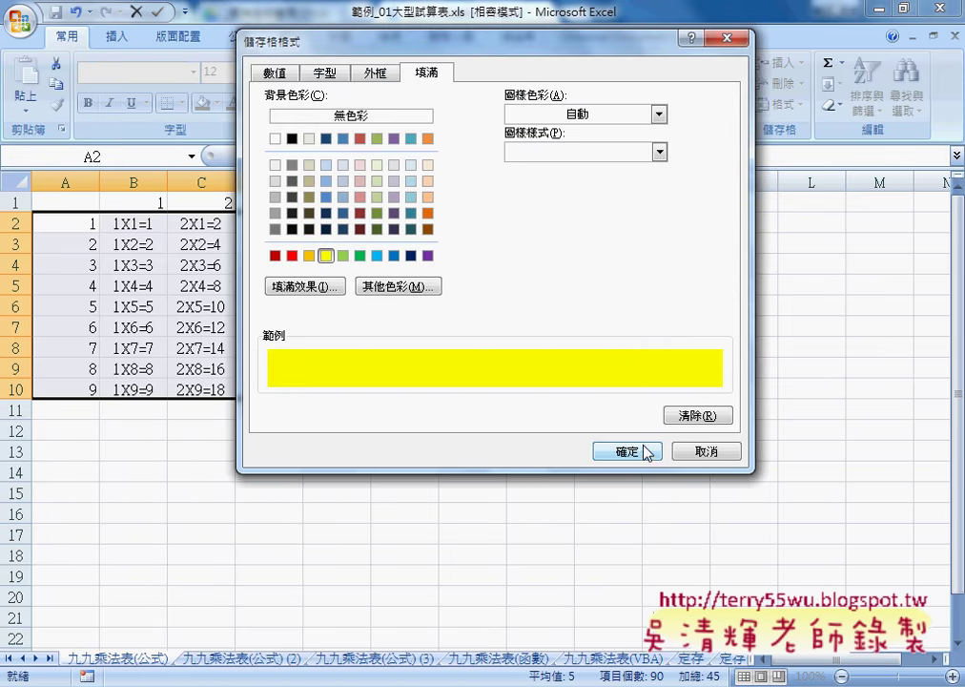
{"action": "left_click", "coordinate": [644, 451]}
{"action": "left_click", "coordinate": [462, 390]}
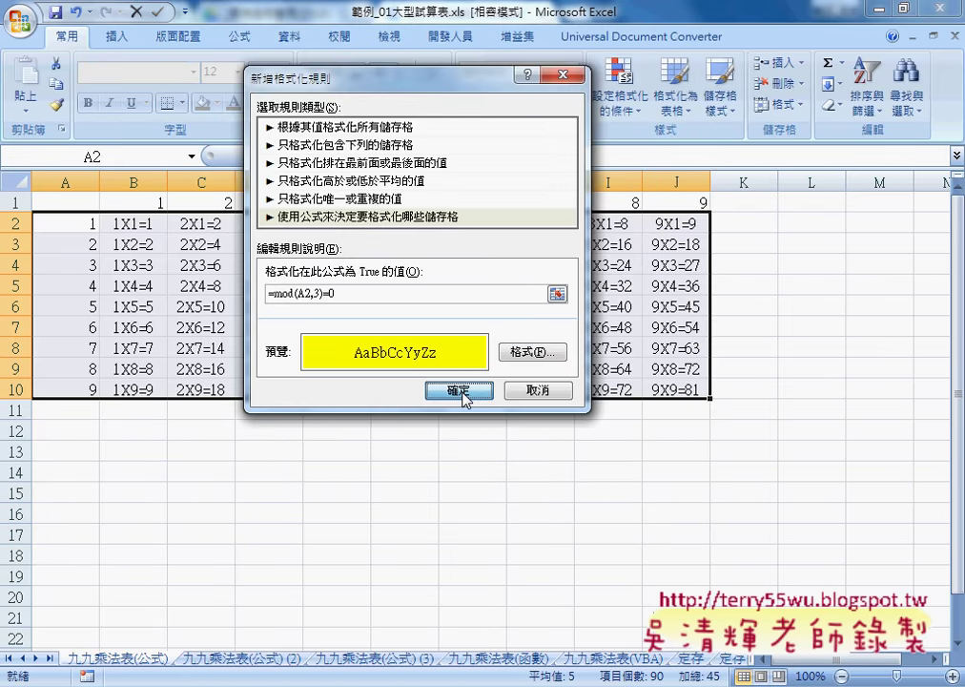
Move the rule dialog aside to view the table and point out the A2 reference.
{"action": "left_click_drag", "start_coordinate": [382, 76], "coordinate": [618, 84]}
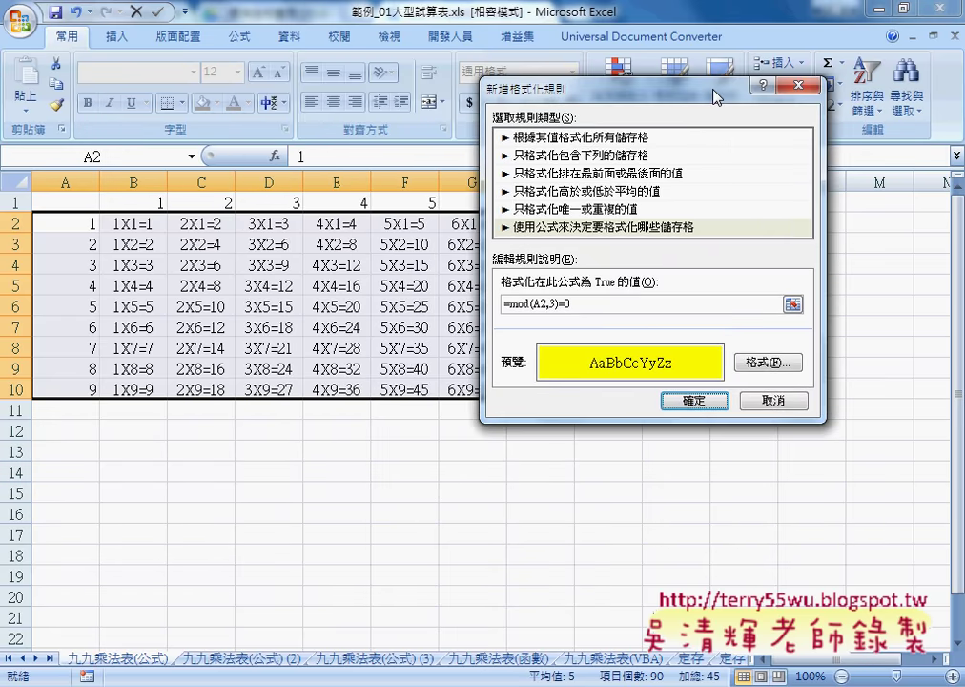
{"action": "left_click", "coordinate": [701, 404]}
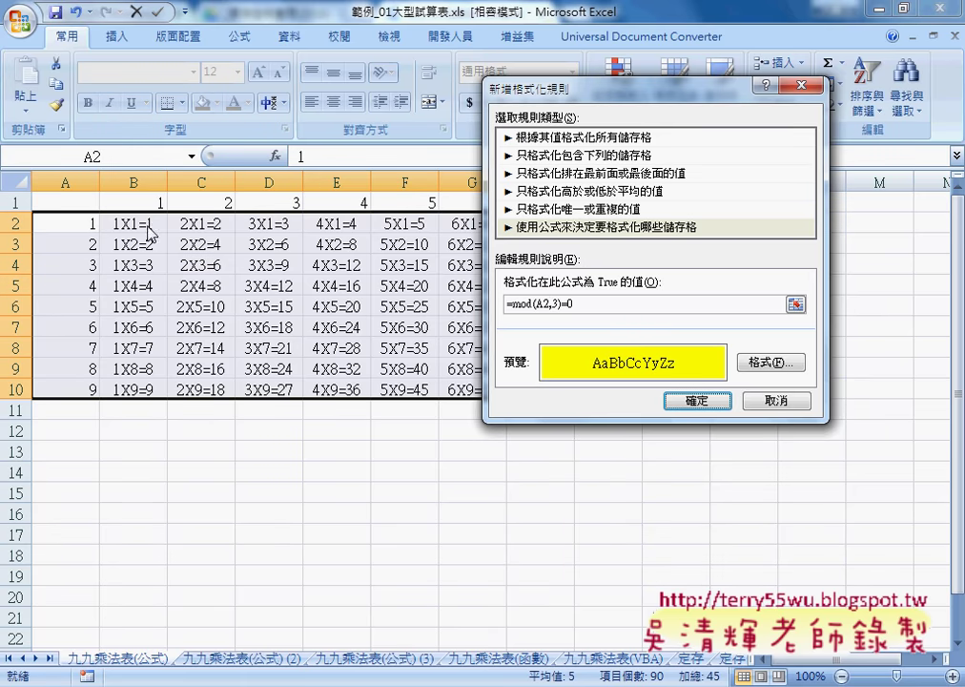
{"action": "double_click", "coordinate": [537, 304]}
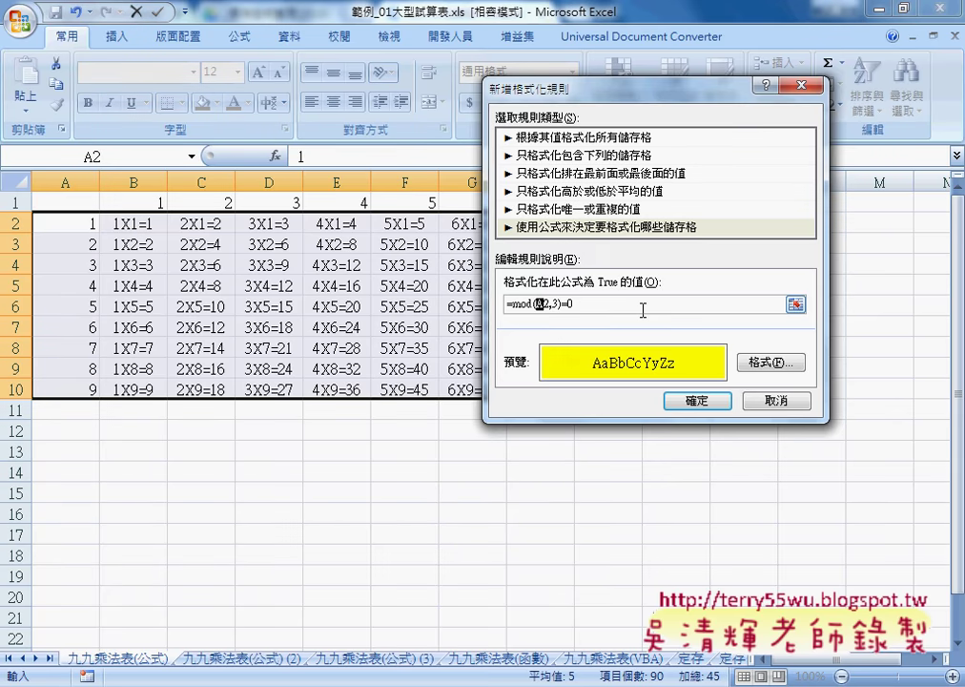
Apply the rule, inspect which cells turned yellow, and reselect the table body.
{"action": "left_click", "coordinate": [700, 406]}
{"action": "left_click", "coordinate": [690, 472]}
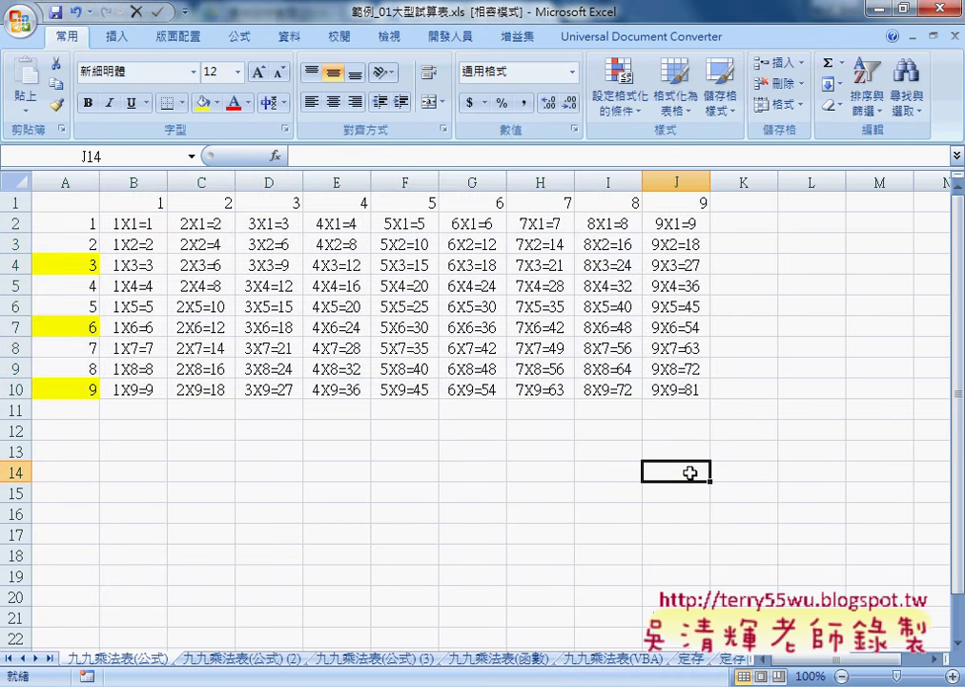
{"action": "left_click", "coordinate": [75, 264]}
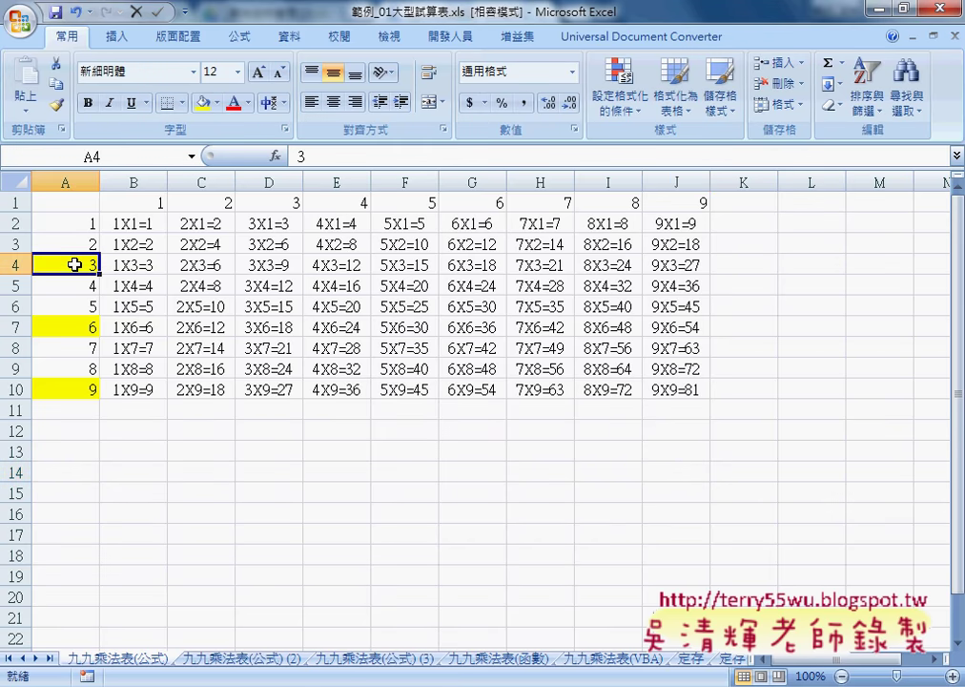
{"action": "left_click", "coordinate": [92, 178]}
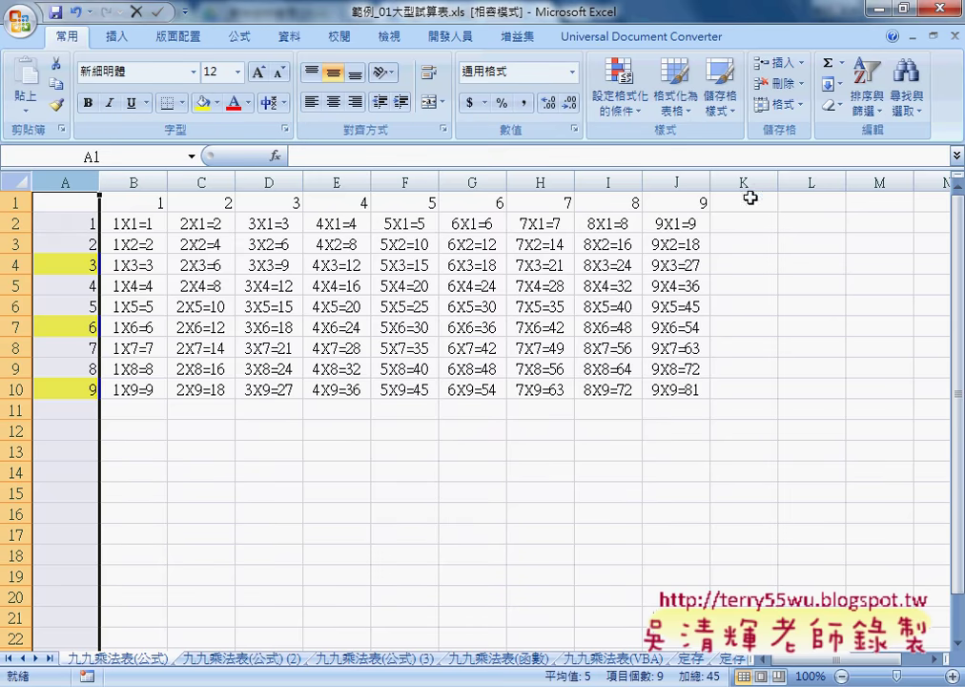
{"action": "left_click_drag", "start_coordinate": [138, 264], "coordinate": [649, 271]}
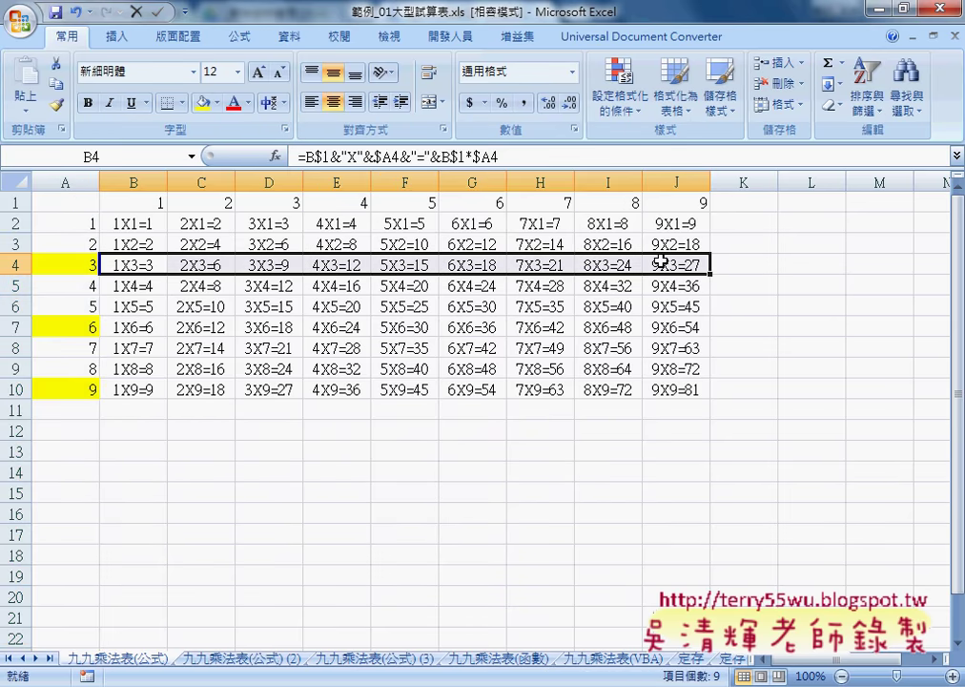
{"action": "left_click_drag", "start_coordinate": [66, 223], "coordinate": [676, 390]}
In Manage Rules, edit the formula to =MOD($A2,3)=0 and apply it.
{"action": "left_click", "coordinate": [620, 86]}
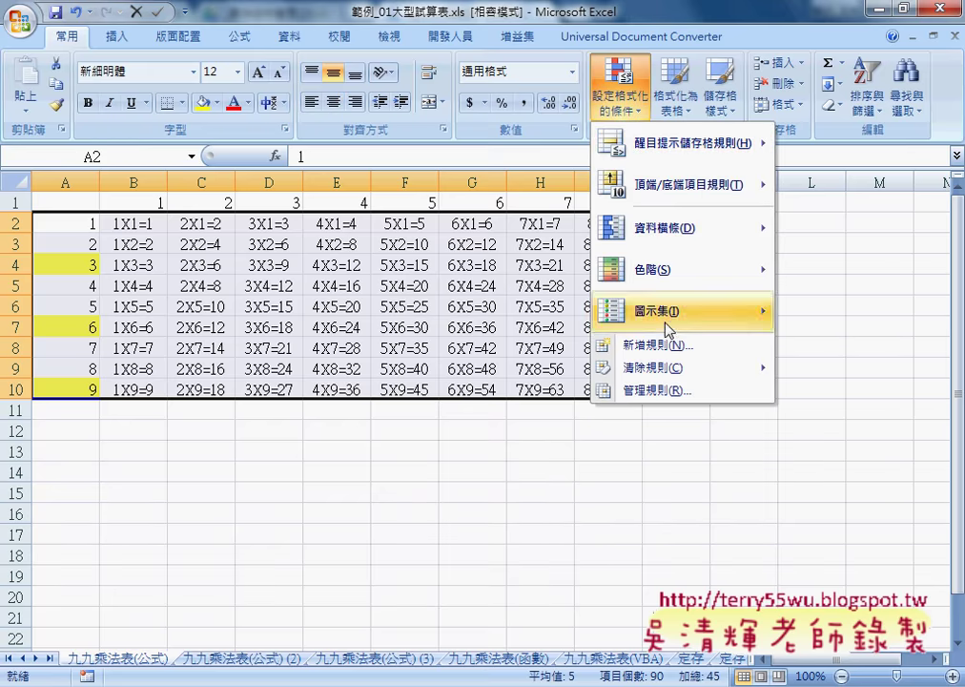
{"action": "left_click", "coordinate": [671, 391]}
{"action": "double_click", "coordinate": [449, 231]}
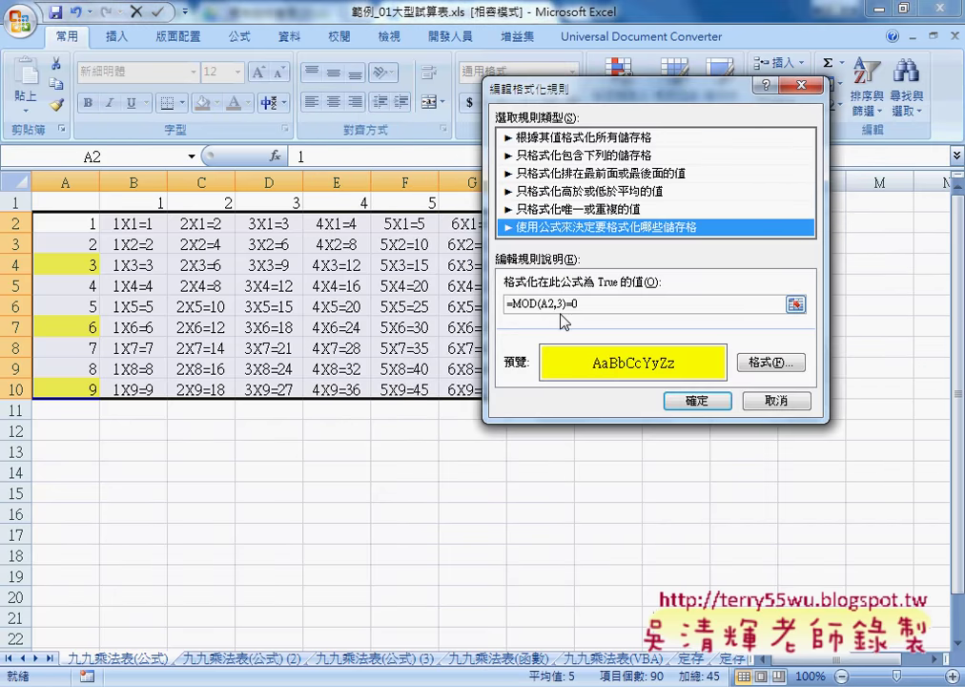
{"action": "left_click", "coordinate": [545, 303]}
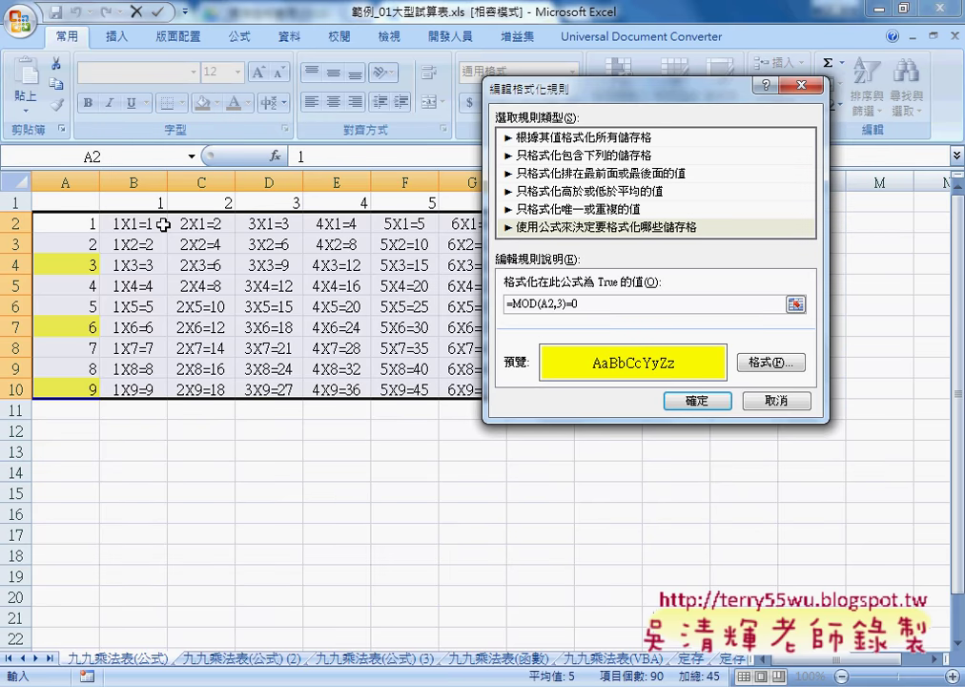
{"action": "type", "text": "$"}
{"action": "left_click", "coordinate": [712, 402]}
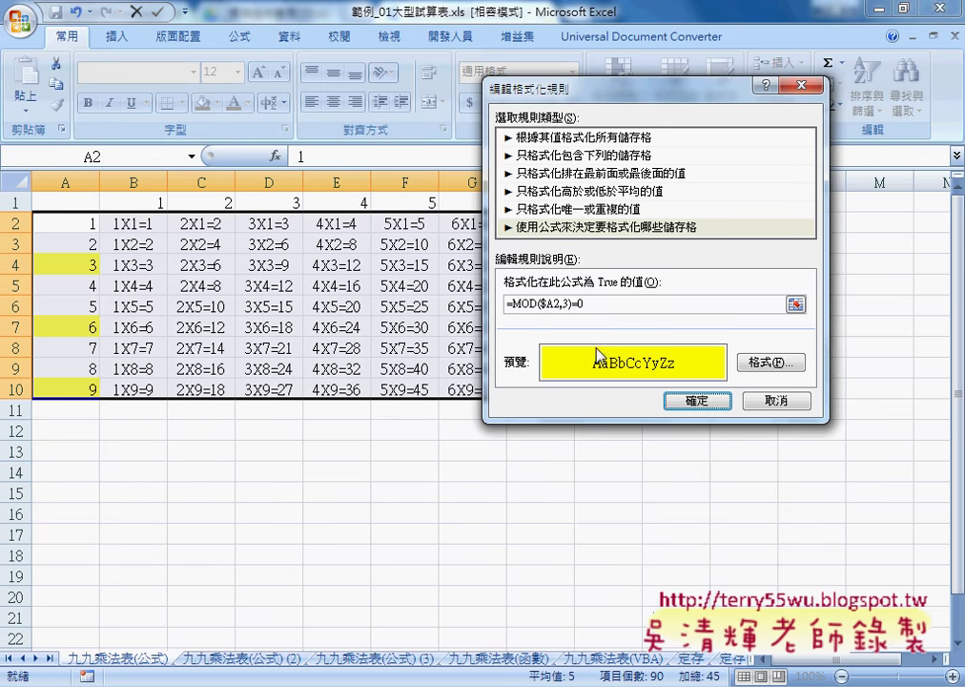
{"action": "left_click_drag", "start_coordinate": [538, 304], "coordinate": [554, 304]}
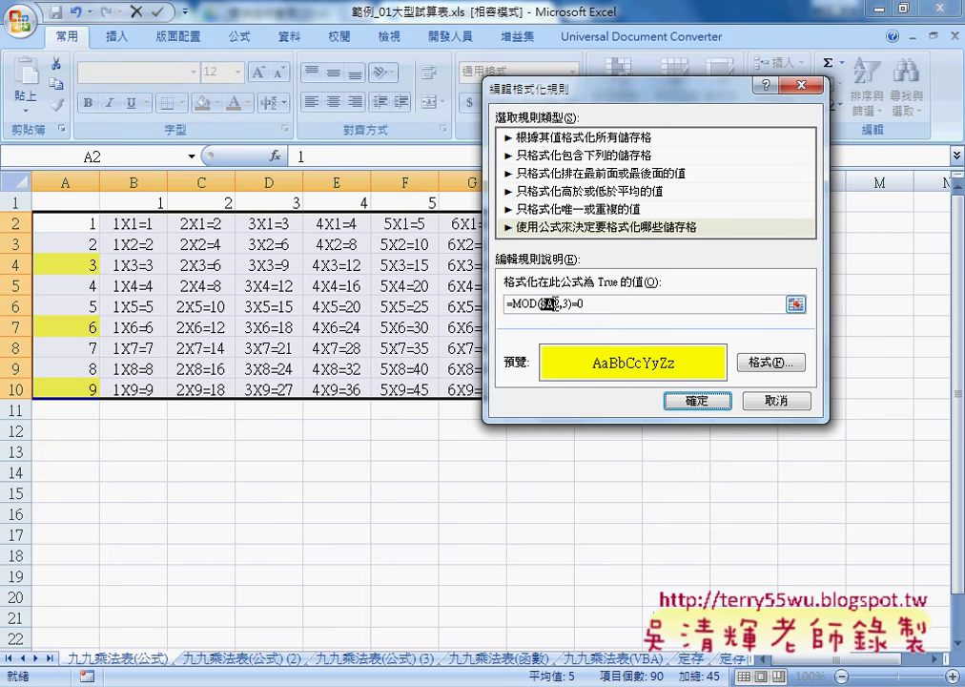
{"action": "left_click", "coordinate": [710, 403]}
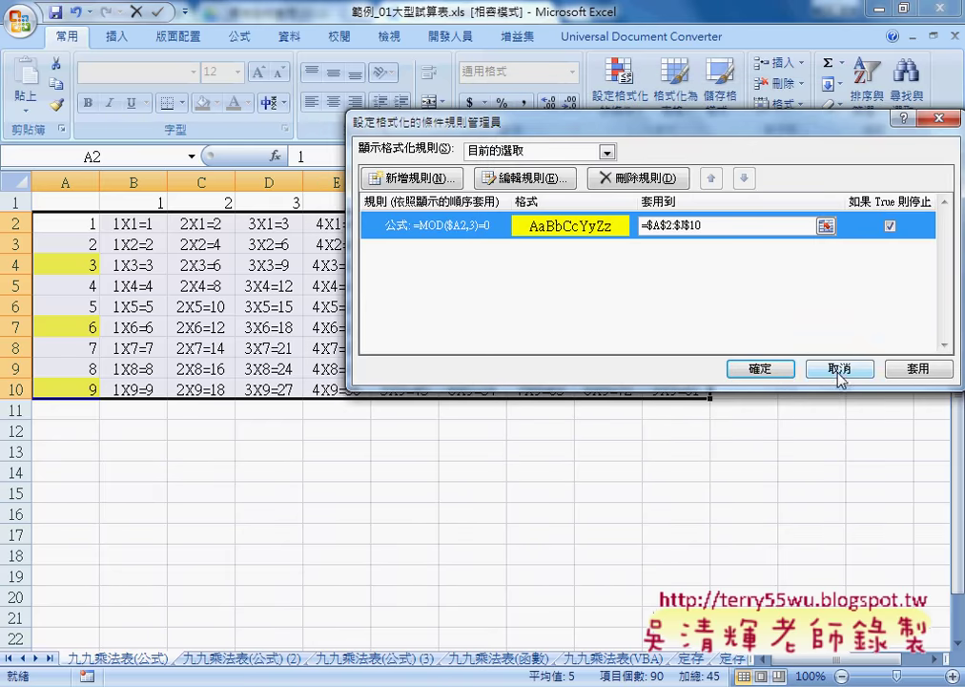
{"action": "left_click", "coordinate": [919, 372]}
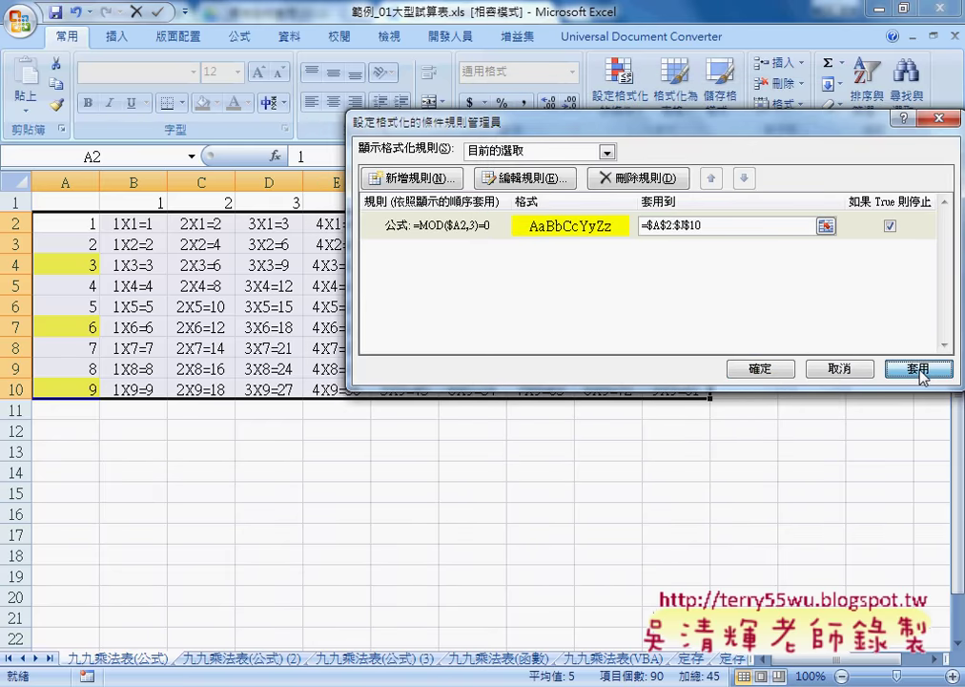
{"action": "left_click", "coordinate": [761, 369]}
{"action": "left_click_drag", "start_coordinate": [65, 264], "coordinate": [670, 264]}
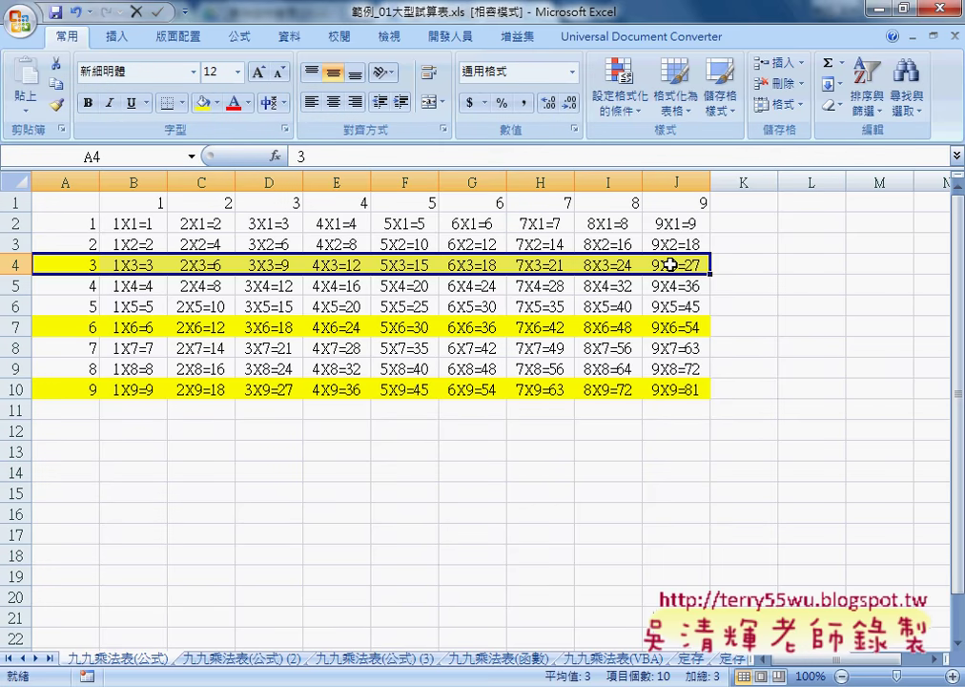
{"action": "left_click", "coordinate": [134, 181]}
{"action": "left_click", "coordinate": [200, 181]}
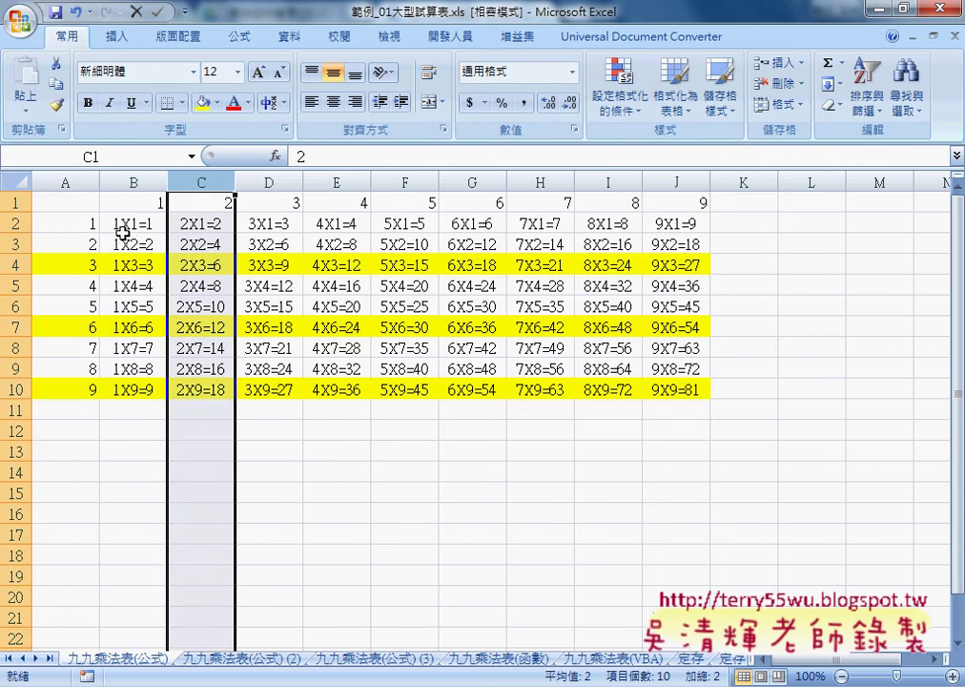
{"action": "left_click", "coordinate": [77, 265]}
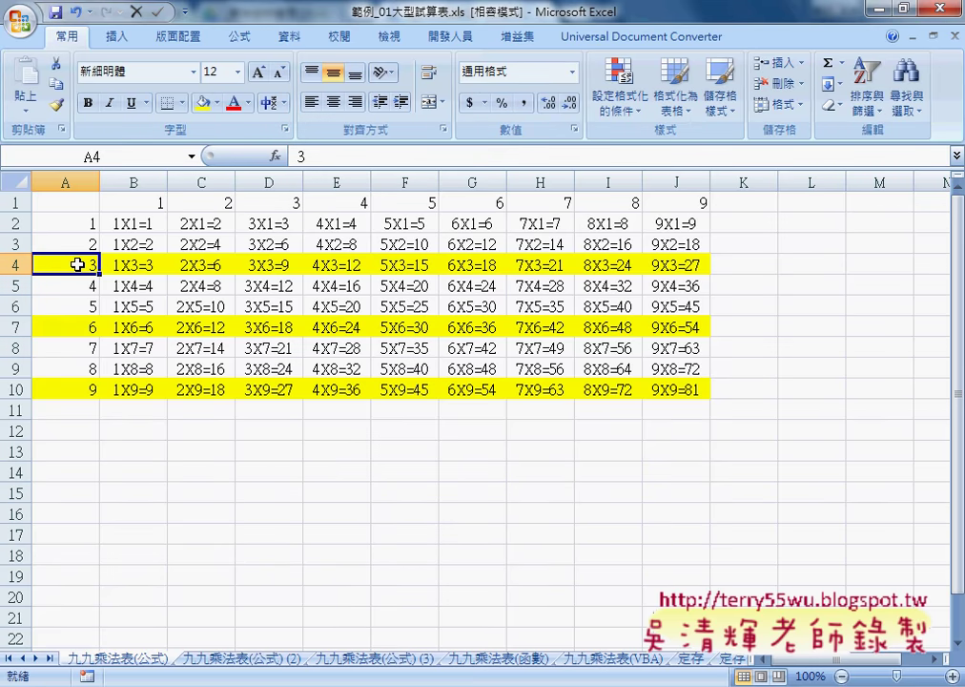
{"action": "left_click", "coordinate": [63, 180]}
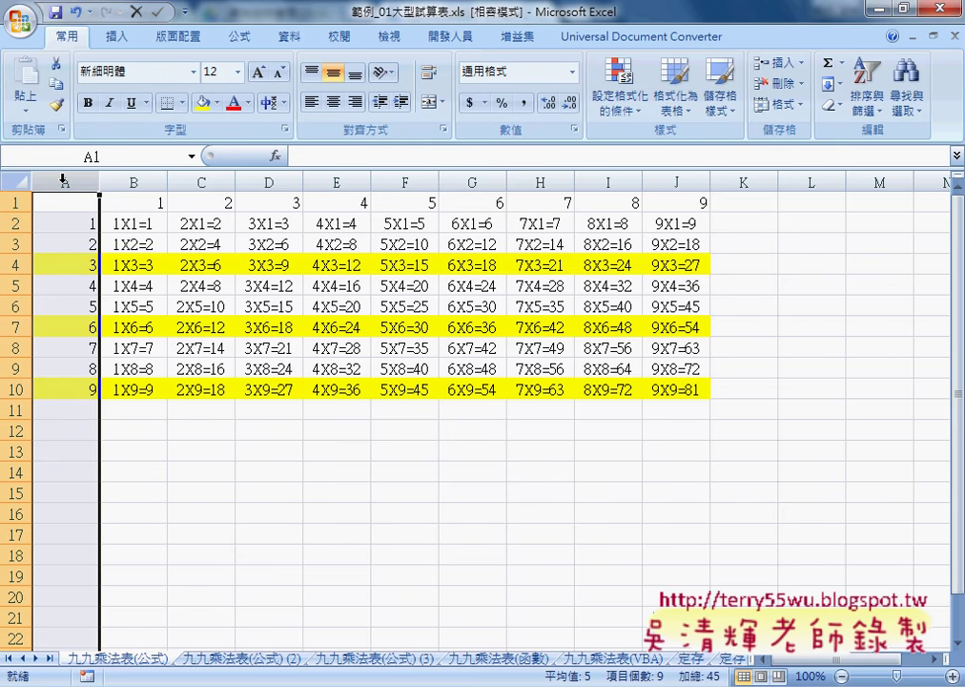
{"action": "left_click", "coordinate": [142, 179]}
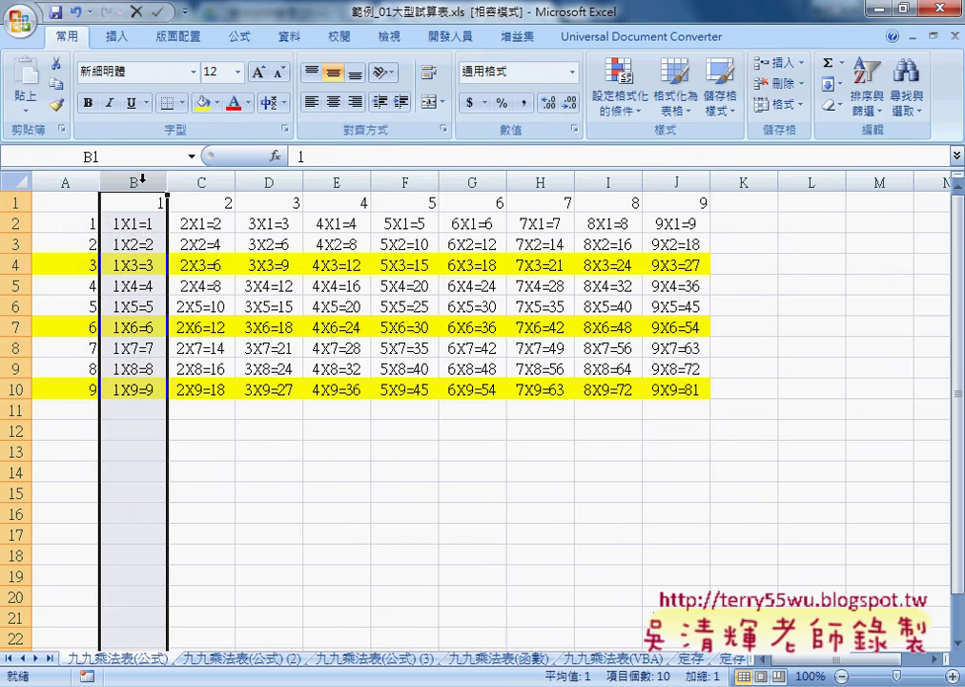
{"action": "left_click_drag", "start_coordinate": [80, 221], "coordinate": [668, 388]}
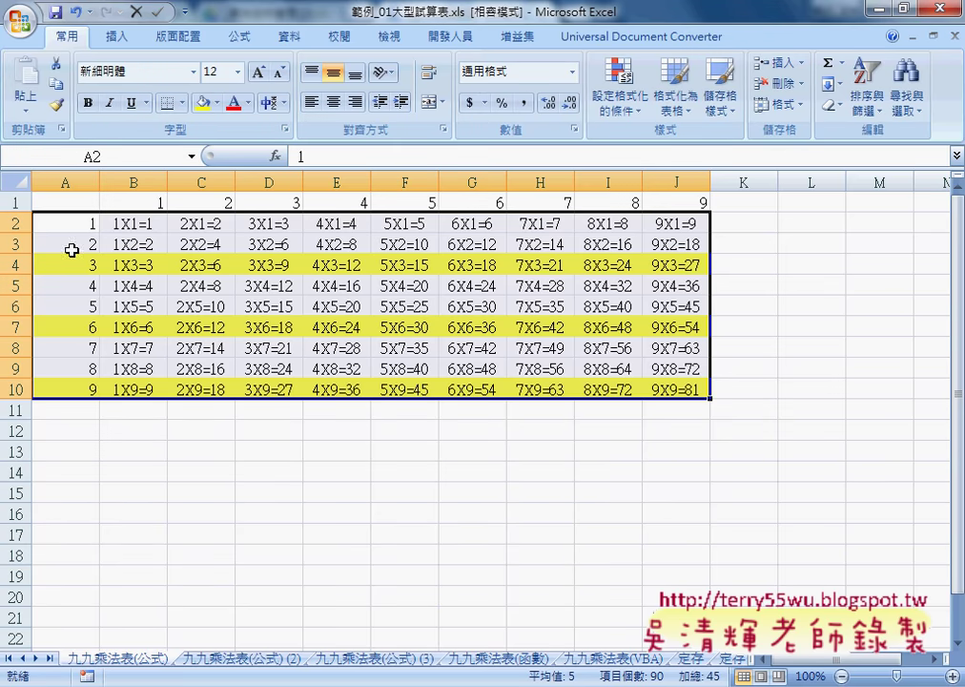
{"action": "left_click", "coordinate": [621, 91]}
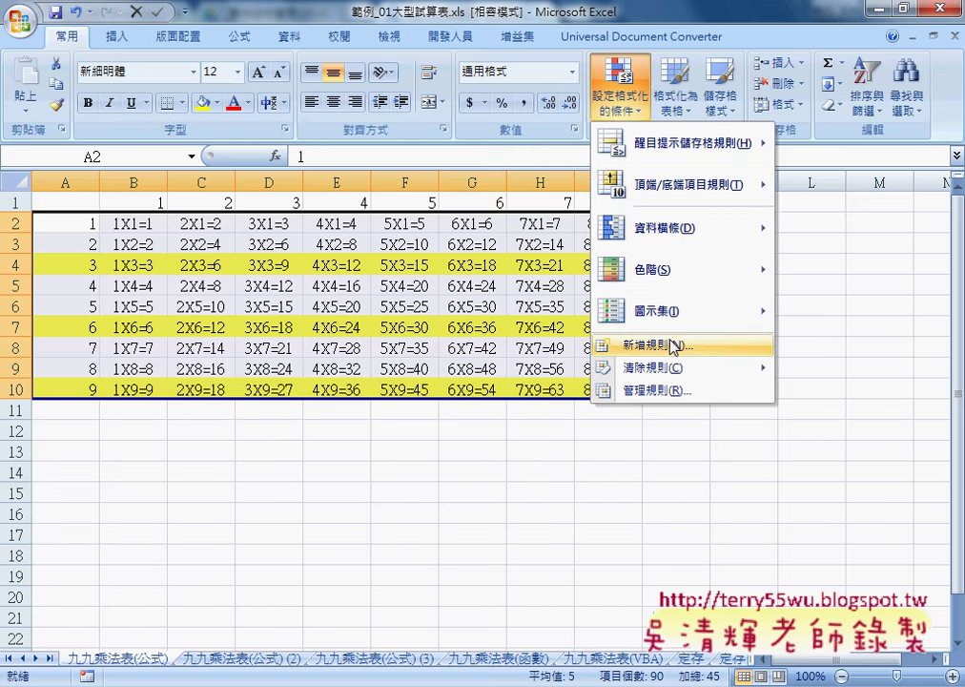
{"action": "left_click", "coordinate": [673, 390]}
{"action": "double_click", "coordinate": [410, 226]}
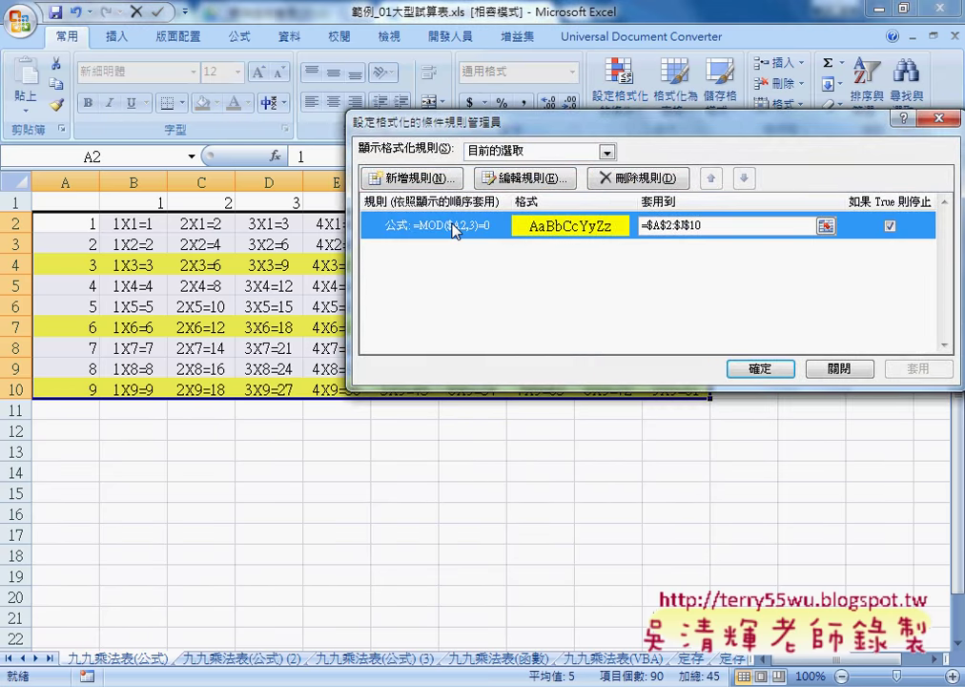
{"action": "left_click_drag", "start_coordinate": [513, 304], "coordinate": [540, 304]}
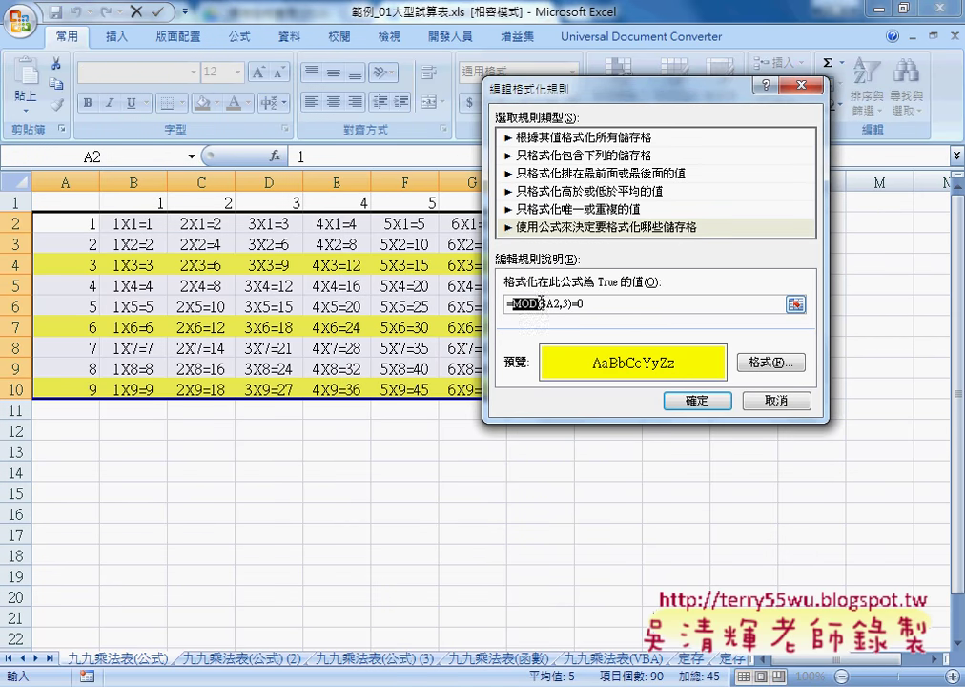
{"action": "left_click", "coordinate": [536, 303]}
{"action": "left_click_drag", "start_coordinate": [562, 305], "coordinate": [587, 305]}
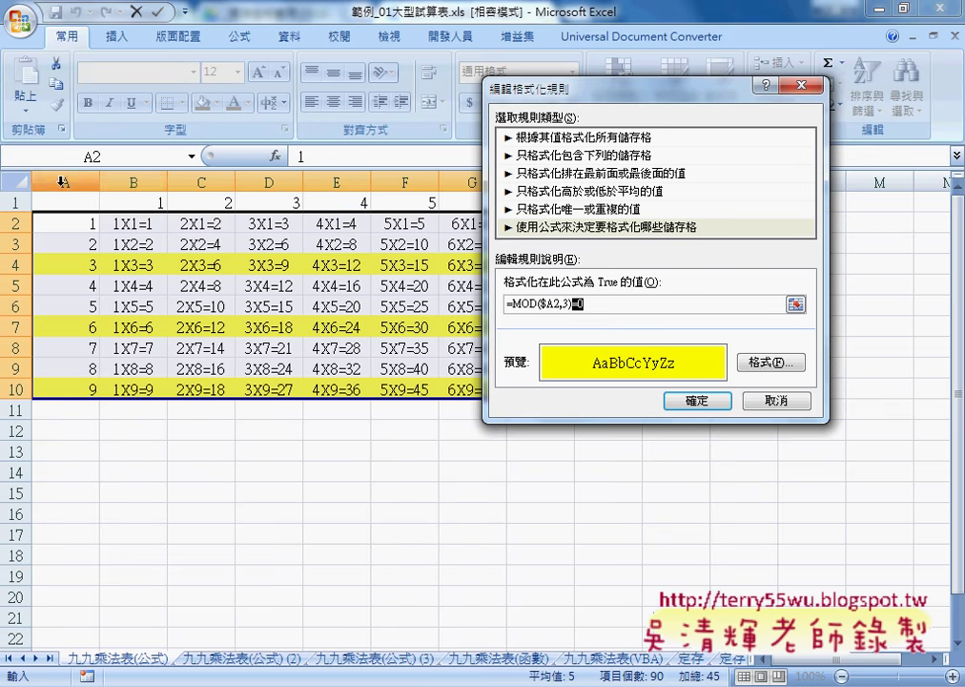
{"action": "left_click_drag", "start_coordinate": [555, 304], "coordinate": [548, 305]}
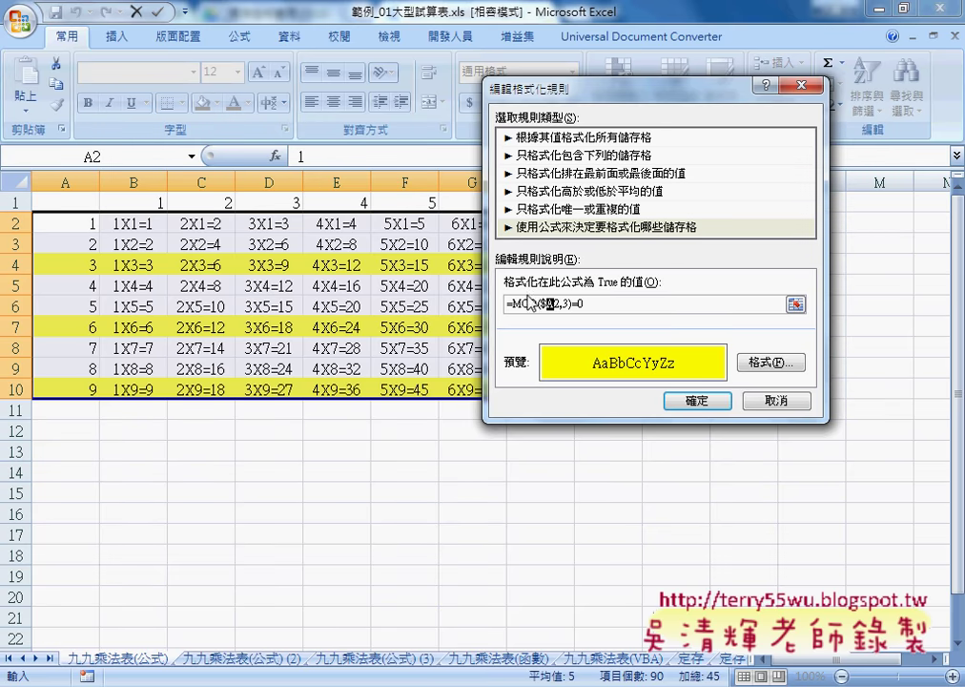
{"action": "left_click", "coordinate": [544, 303]}
{"action": "left_click", "coordinate": [697, 400]}
{"action": "left_click", "coordinate": [760, 369]}
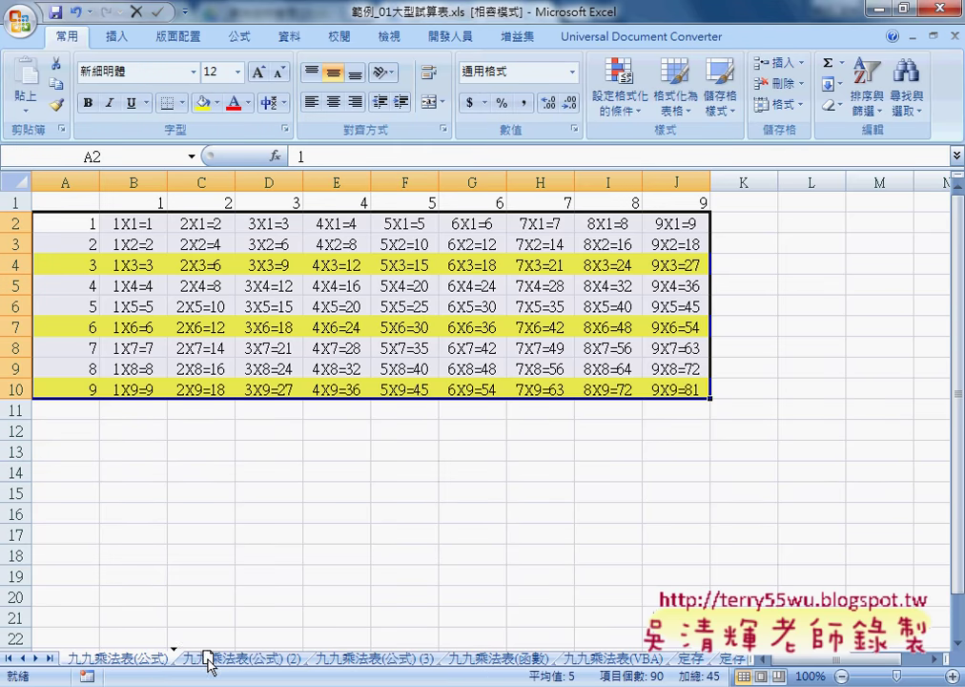
Show the 九九乘法表(公式) (2) sheet and select its table cells.
{"action": "left_click_drag", "start_coordinate": [209, 657], "coordinate": [212, 665]}
{"action": "left_click_drag", "start_coordinate": [211, 665], "coordinate": [239, 667]}
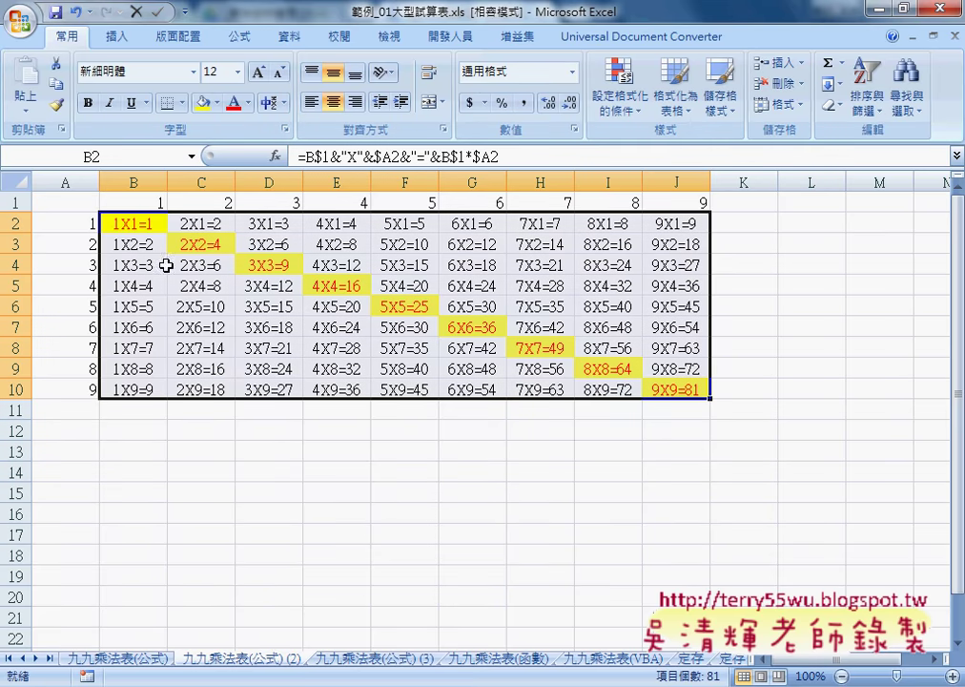
{"action": "left_click_drag", "start_coordinate": [131, 222], "coordinate": [668, 393]}
Open the Conditional Formatting dropdown on the Home tab.
{"action": "left_click", "coordinate": [620, 96]}
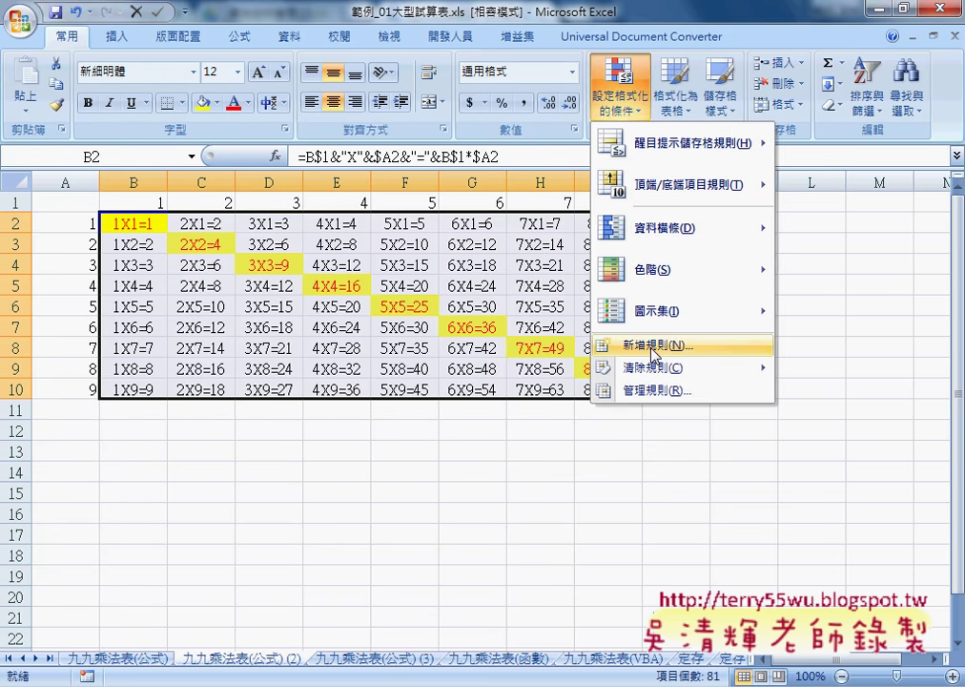